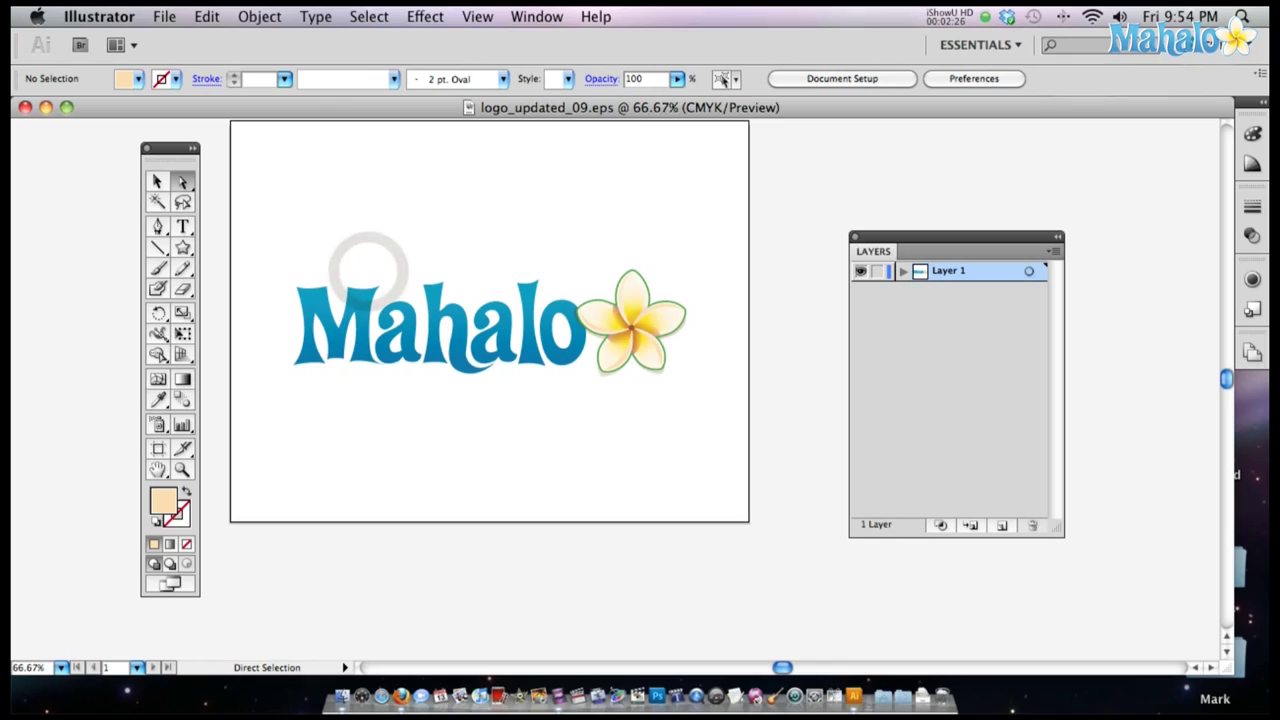
# - Nudge the artboard down, close the Layers panel, and bring up the Window menu's panel list
pyautogui.moveTo(714, 294)
pyautogui.mouseDown()
pyautogui.moveTo(730, 316)
pyautogui.moveTo(598, 286)
pyautogui.moveTo(761, 315)
pyautogui.moveTo(722, 331)
pyautogui.moveTo(710, 306)
pyautogui.mouseUp()
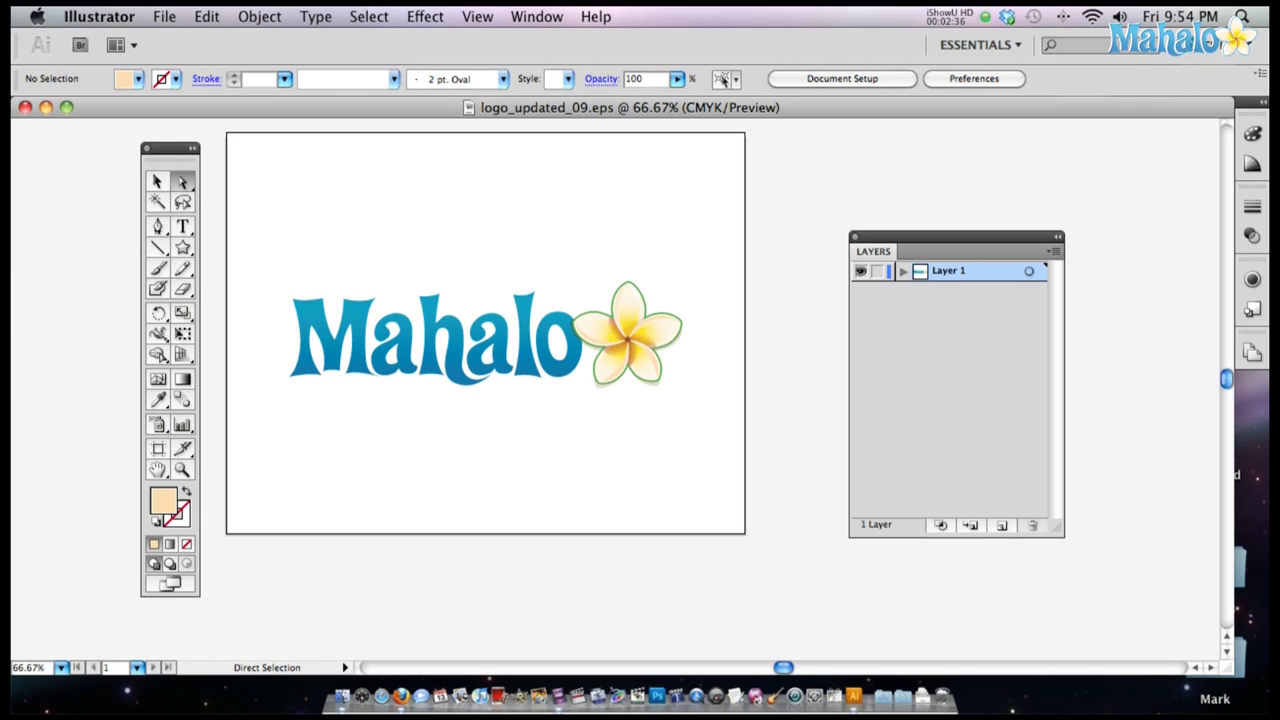
pyautogui.click(853, 237)
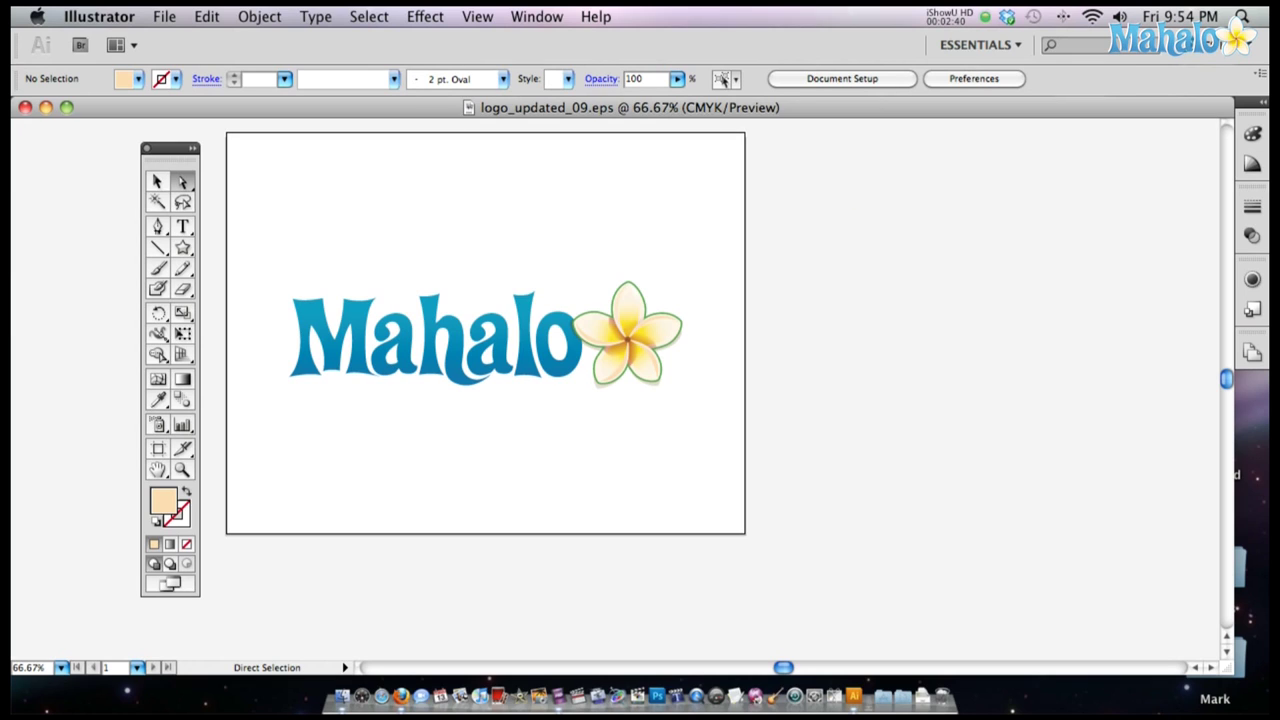
pyautogui.click(536, 14)
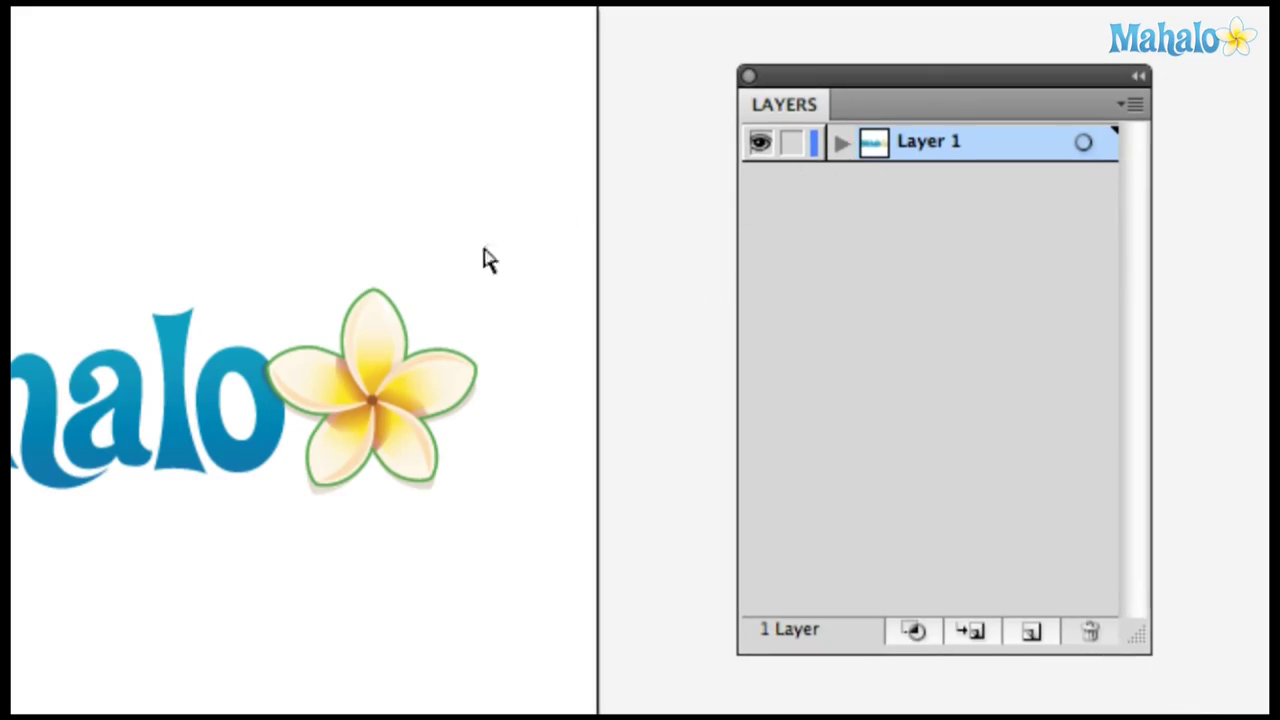
# - Expand Layer 1 to list its individual <Path> sublayers
pyautogui.click(841, 145)
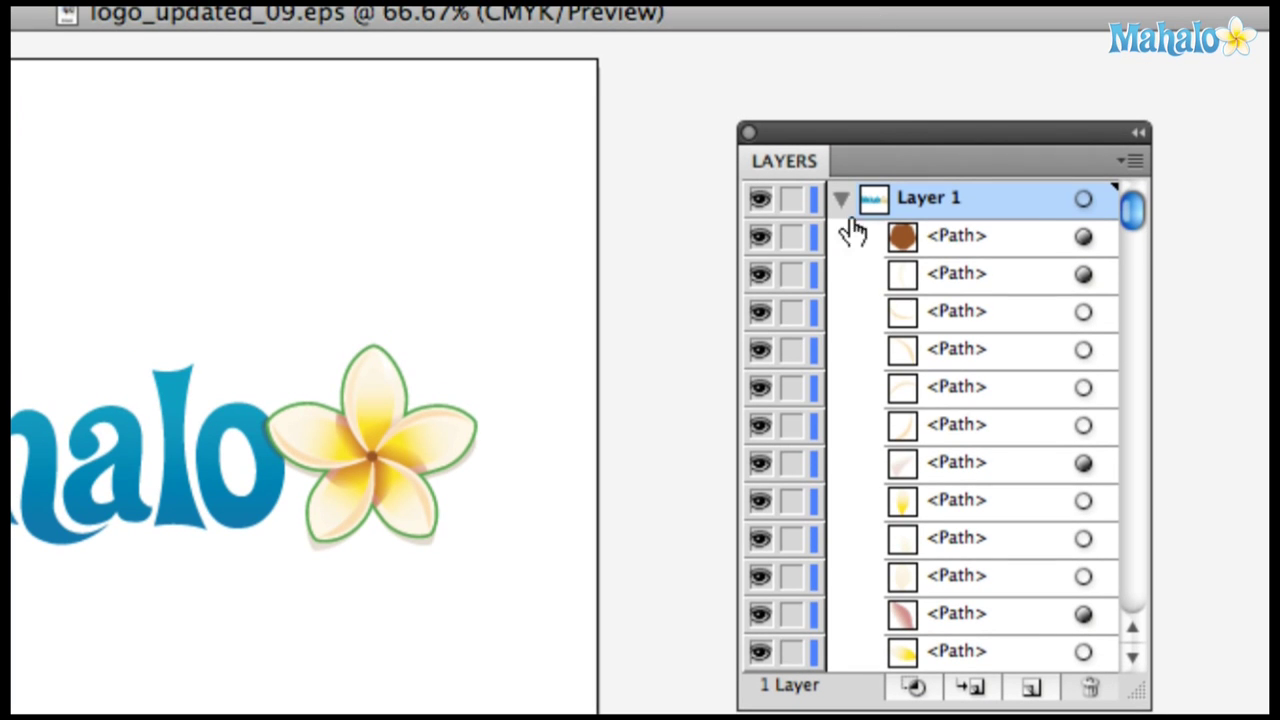
# - Move the Layers panel beside the Mahalo logo, then select Layer 1 and target a flower path
pyautogui.moveTo(877, 125); pyautogui.dragTo(813, 78)
pyautogui.click(1040, 302)
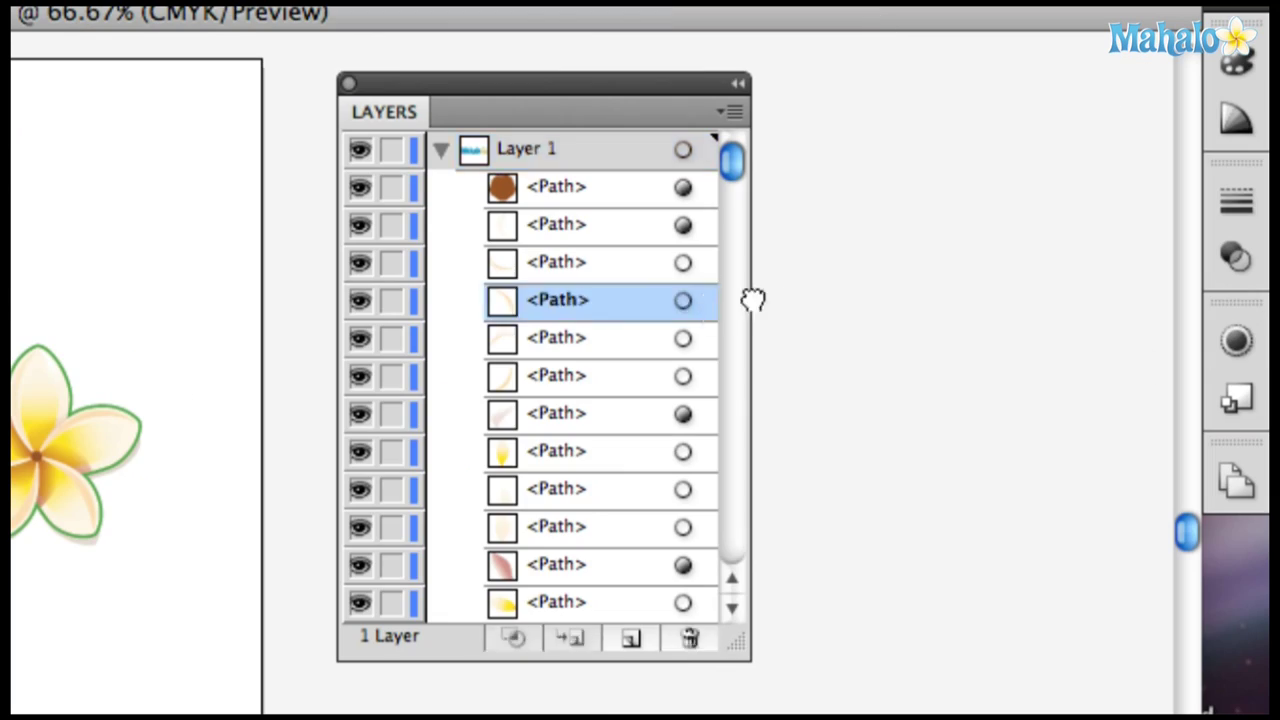
pyautogui.moveTo(258, 365); pyautogui.dragTo(925, 360)
pyautogui.moveTo(483, 88); pyautogui.dragTo(931, 100)
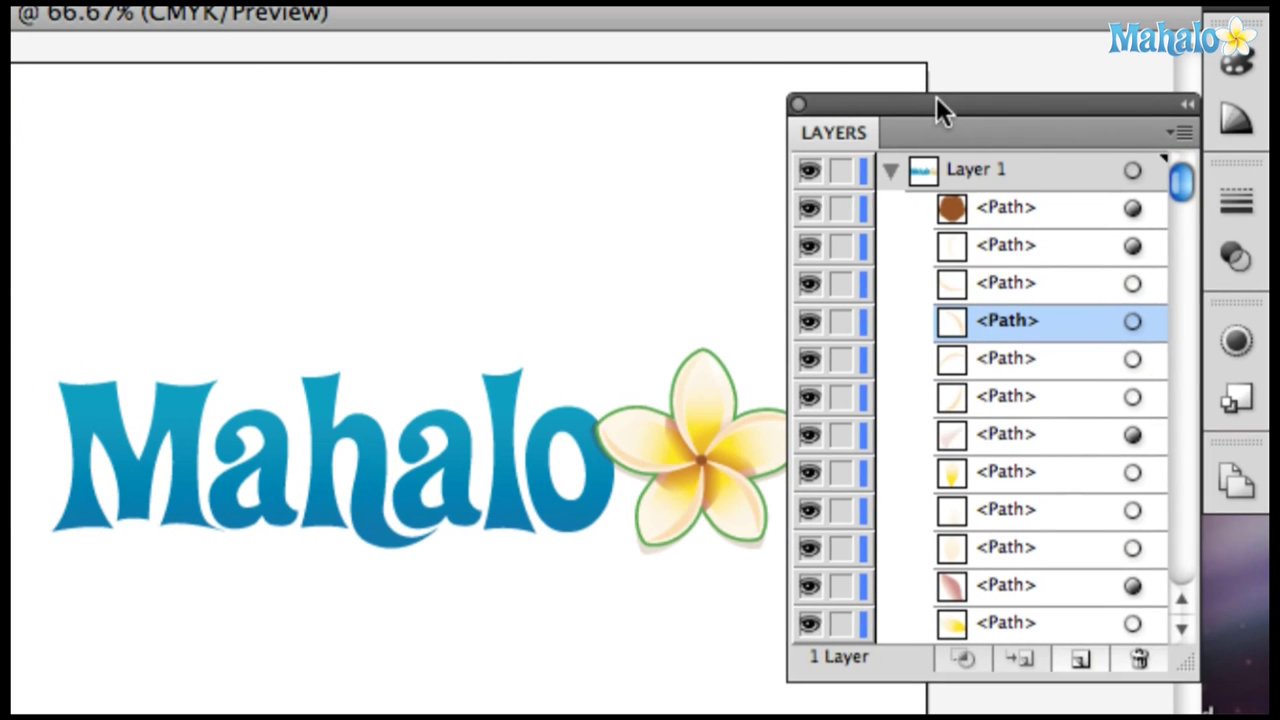
pyautogui.click(1024, 166)
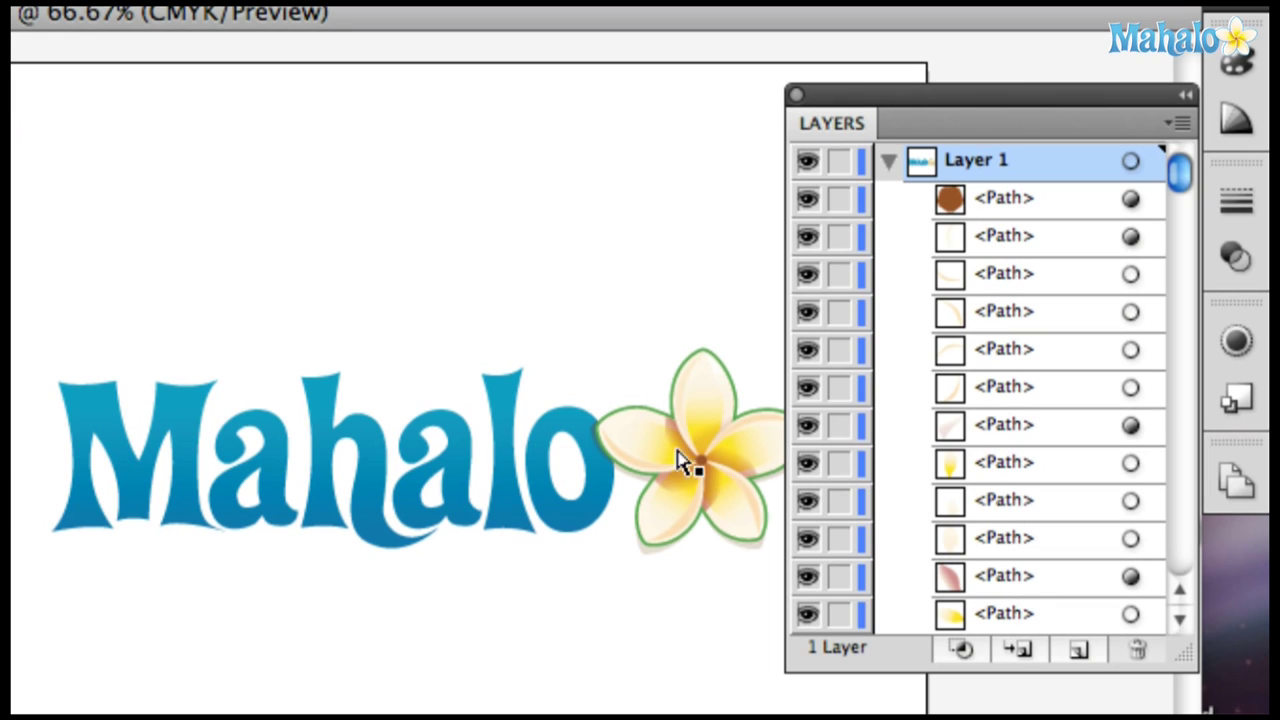
pyautogui.click(1130, 274)
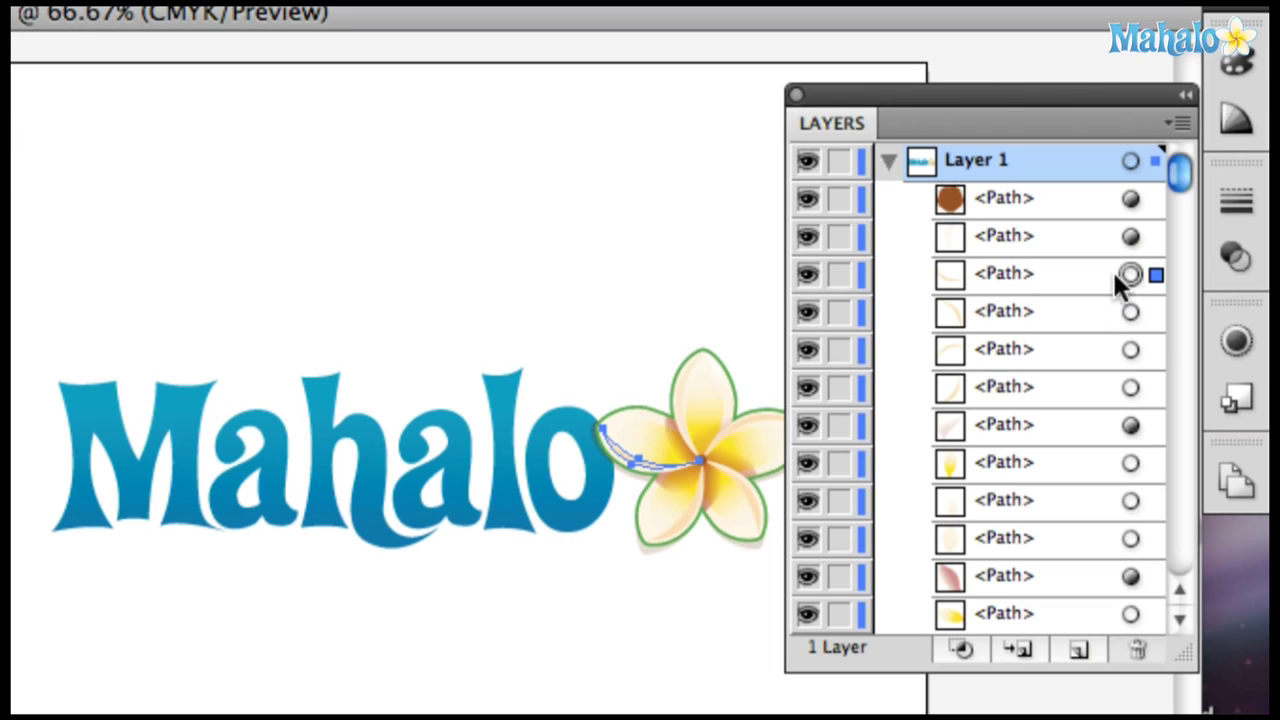
# - Target the sixth flower path, unhide a path, collapse Layer 1, and show it in Outline view
pyautogui.click(1131, 389)
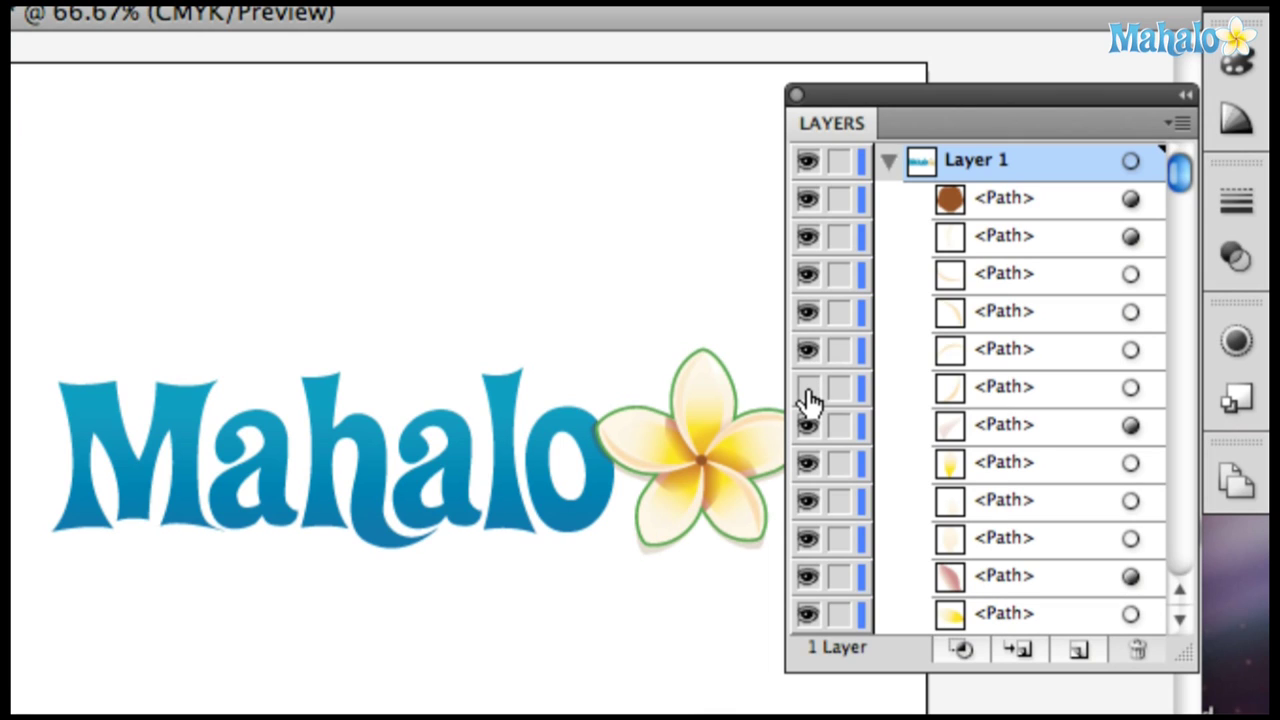
pyautogui.click(808, 390)
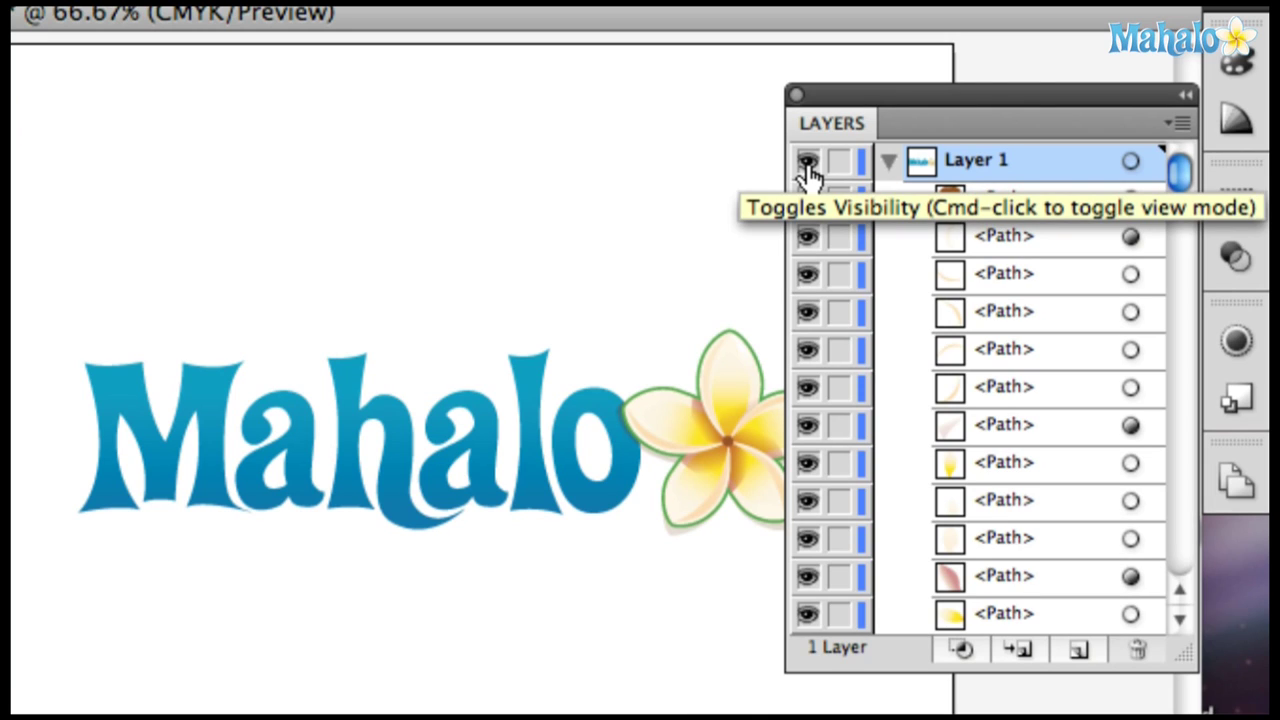
pyautogui.click(889, 164)
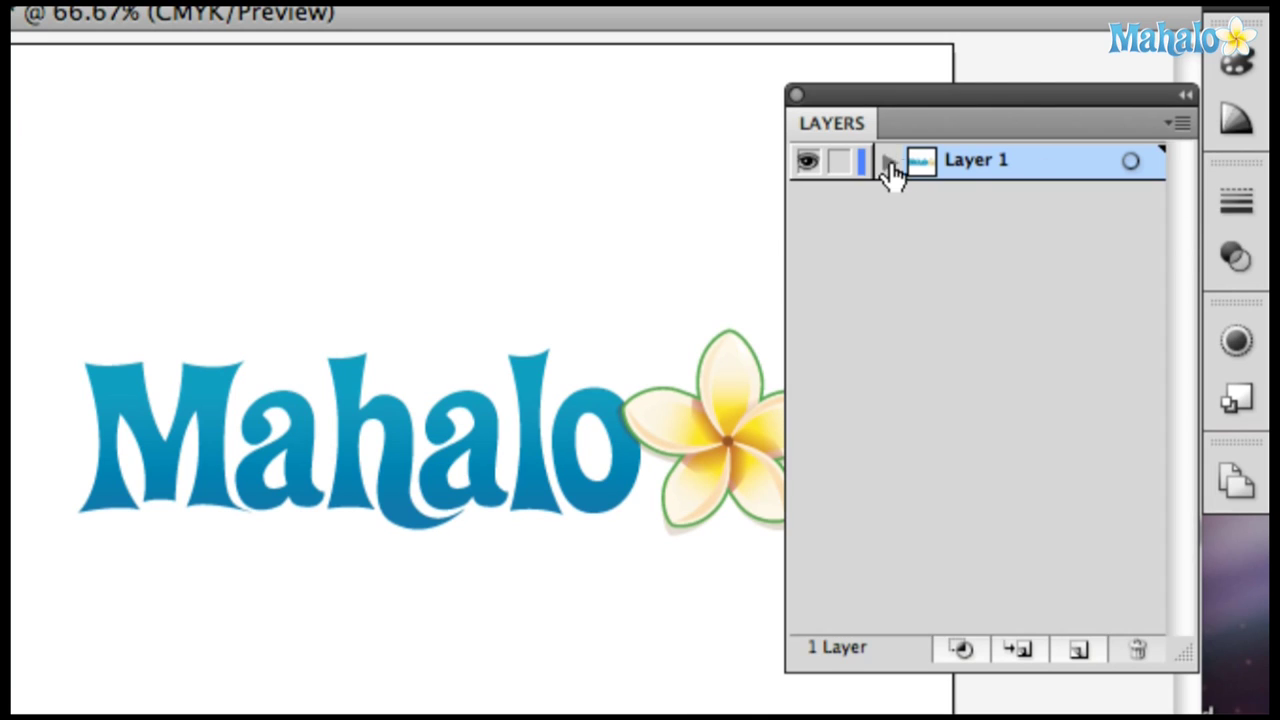
pyautogui.keyDown('super'); pyautogui.click(808, 165); pyautogui.keyUp('super')
pyautogui.scroll(-2, 657, 366)
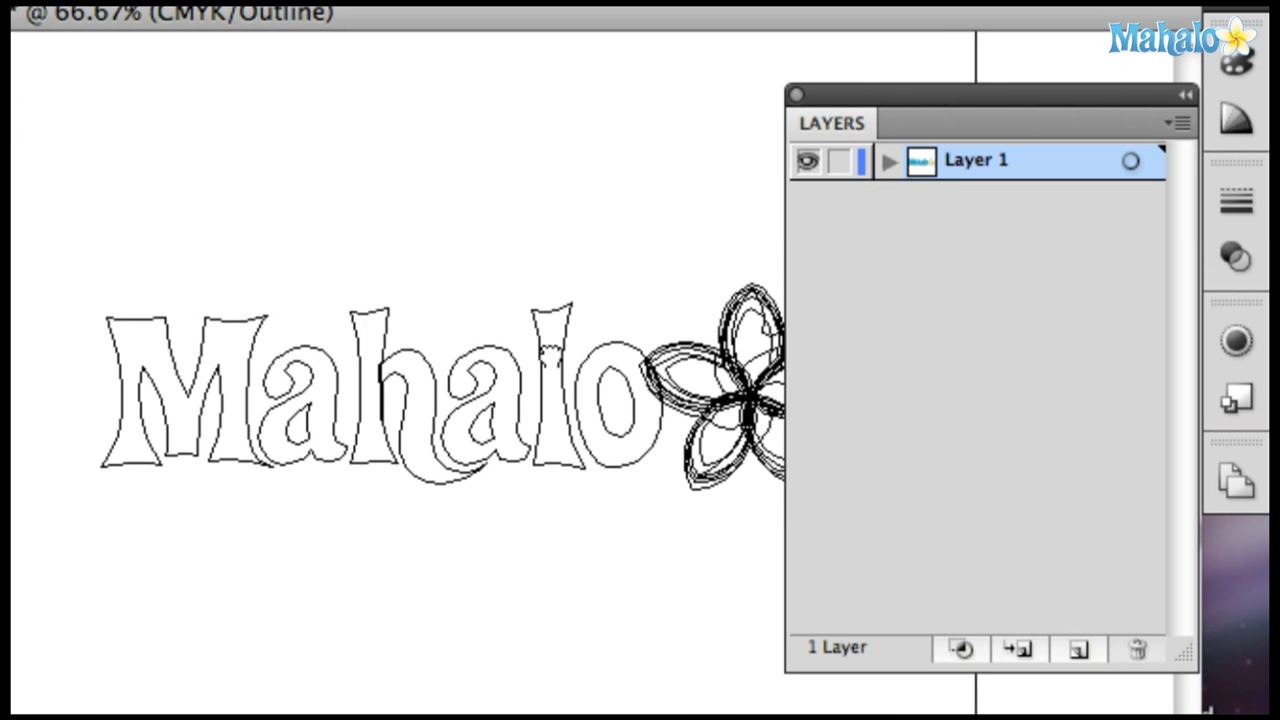
pyautogui.hscroll(3, 618, 352)
pyautogui.hscroll(-3, 618, 352)
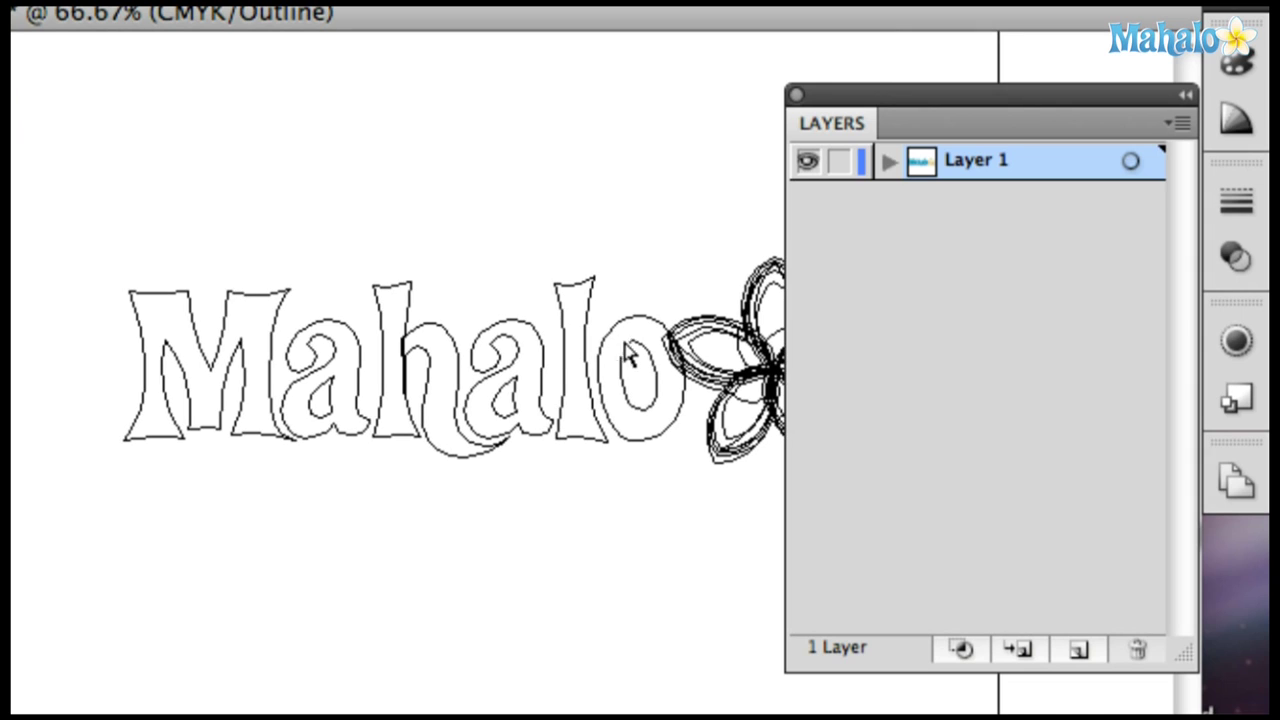
pyautogui.hscroll(3, 628, 355)
pyautogui.hscroll(-3, 680, 290)
pyautogui.hscroll(2, 733, 225)
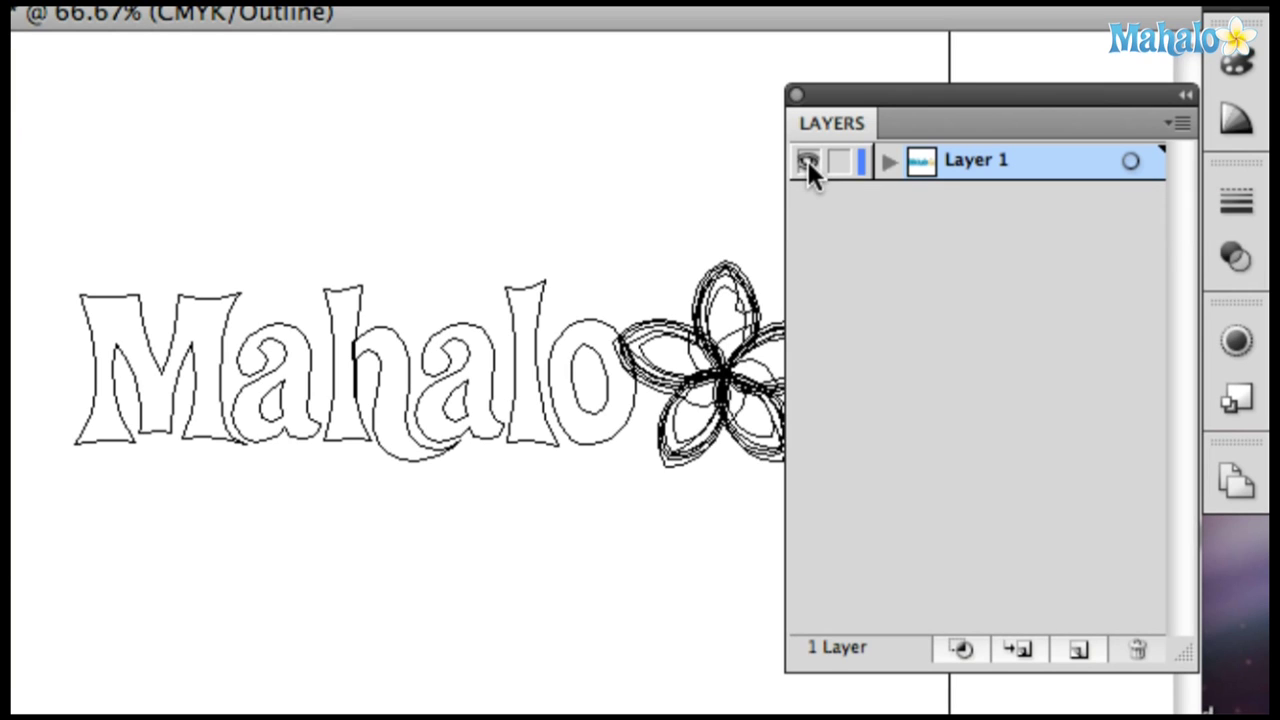
pyautogui.press('super+y')
pyautogui.moveTo(760, 270)
pyautogui.mouseDown()
pyautogui.moveTo(694, 277)
pyautogui.moveTo(768, 293)
pyautogui.mouseUp()
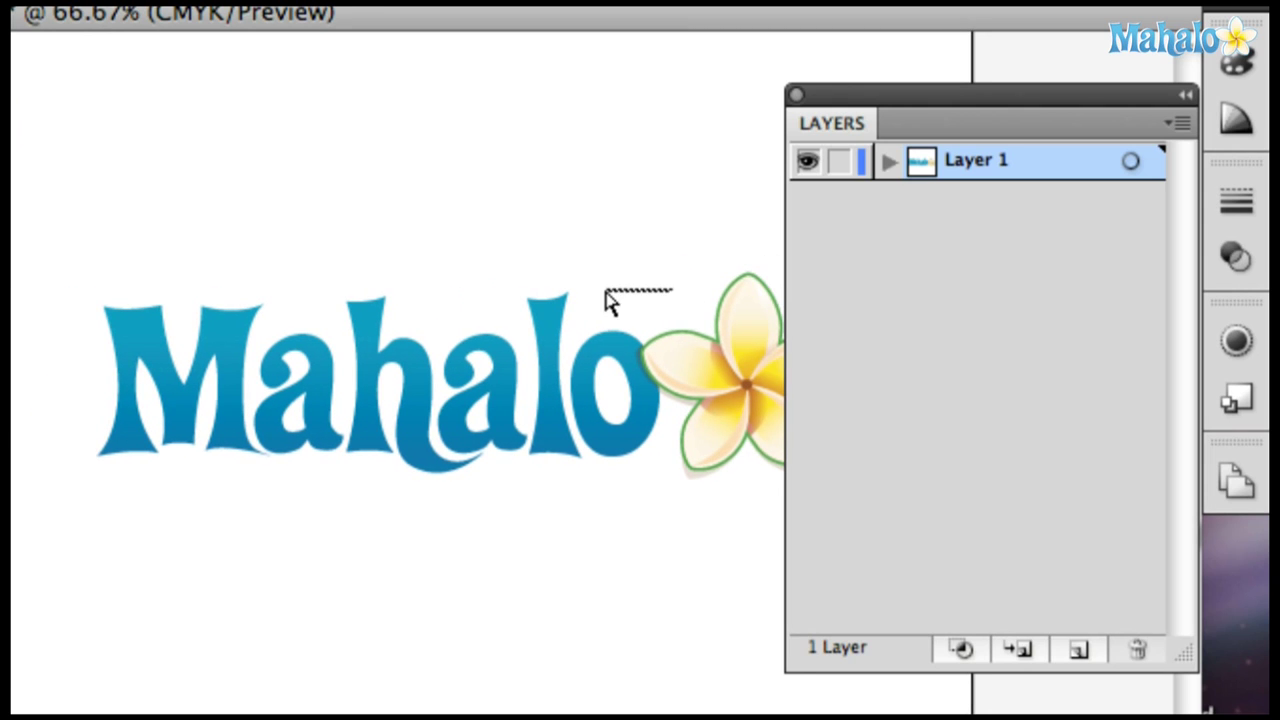
pyautogui.press('super+y')
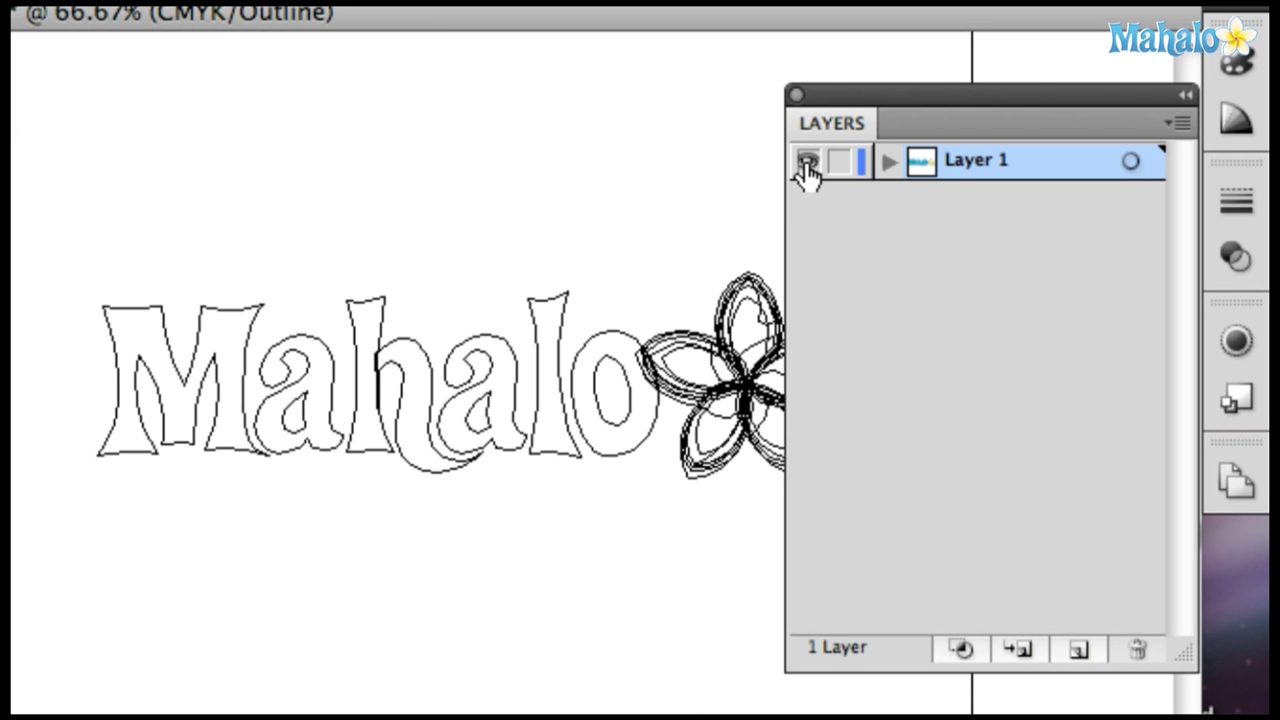
pyautogui.press('super+y')
pyautogui.moveTo(678, 260)
pyautogui.mouseDown()
pyautogui.moveTo(569, 269)
pyautogui.moveTo(637, 234)
pyautogui.moveTo(666, 248)
pyautogui.mouseUp()
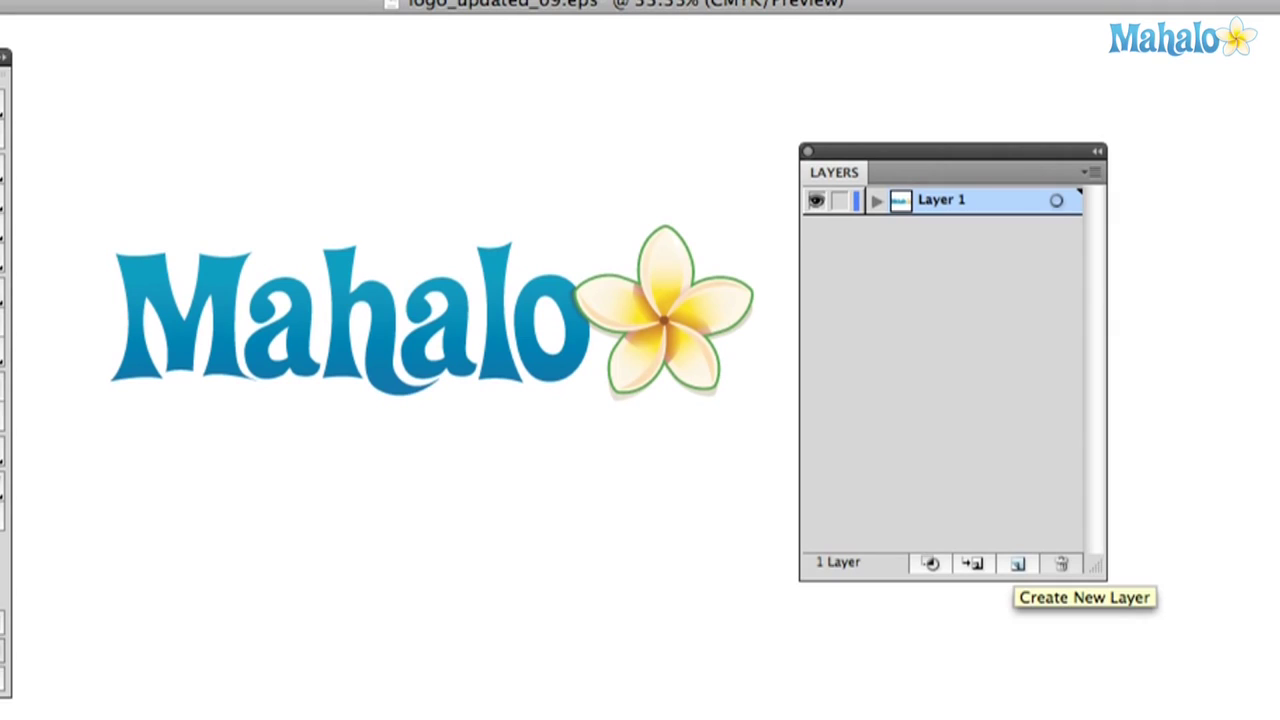
# - Add an empty Layer 2 above Layer 1 and briefly hide then show the logo's layer
pyautogui.click(1018, 564)
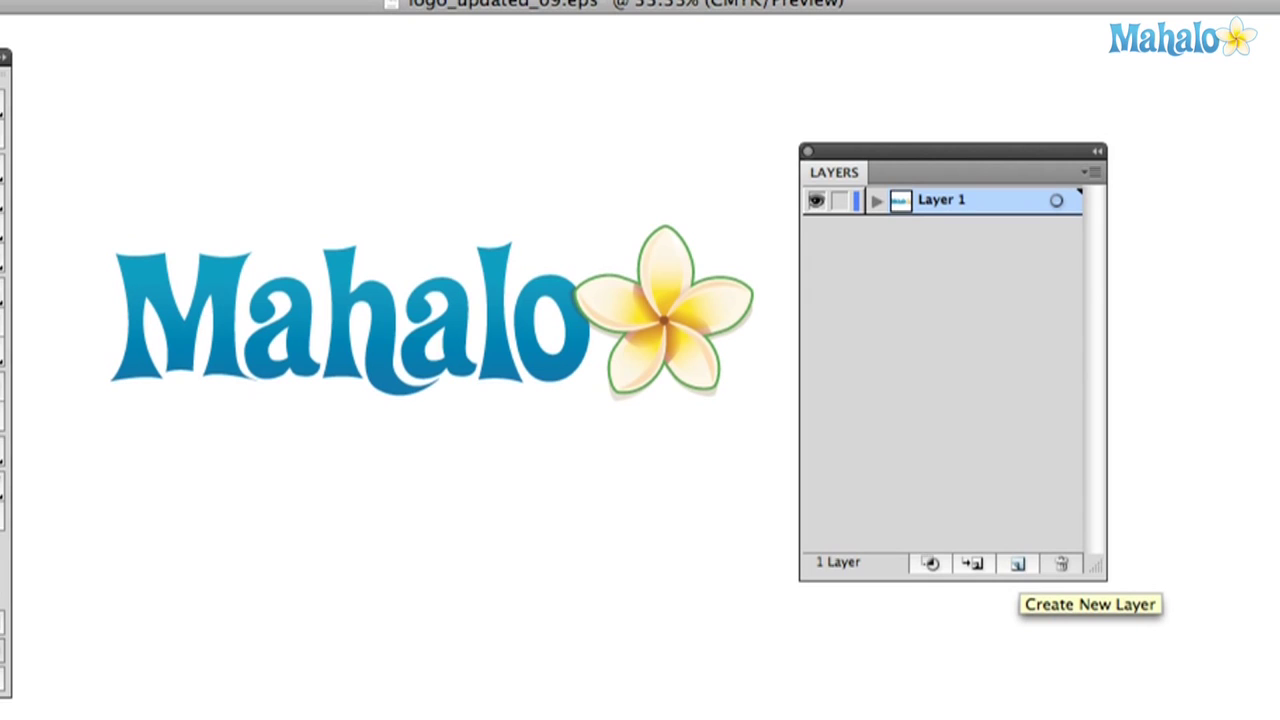
pyautogui.click(1018, 564)
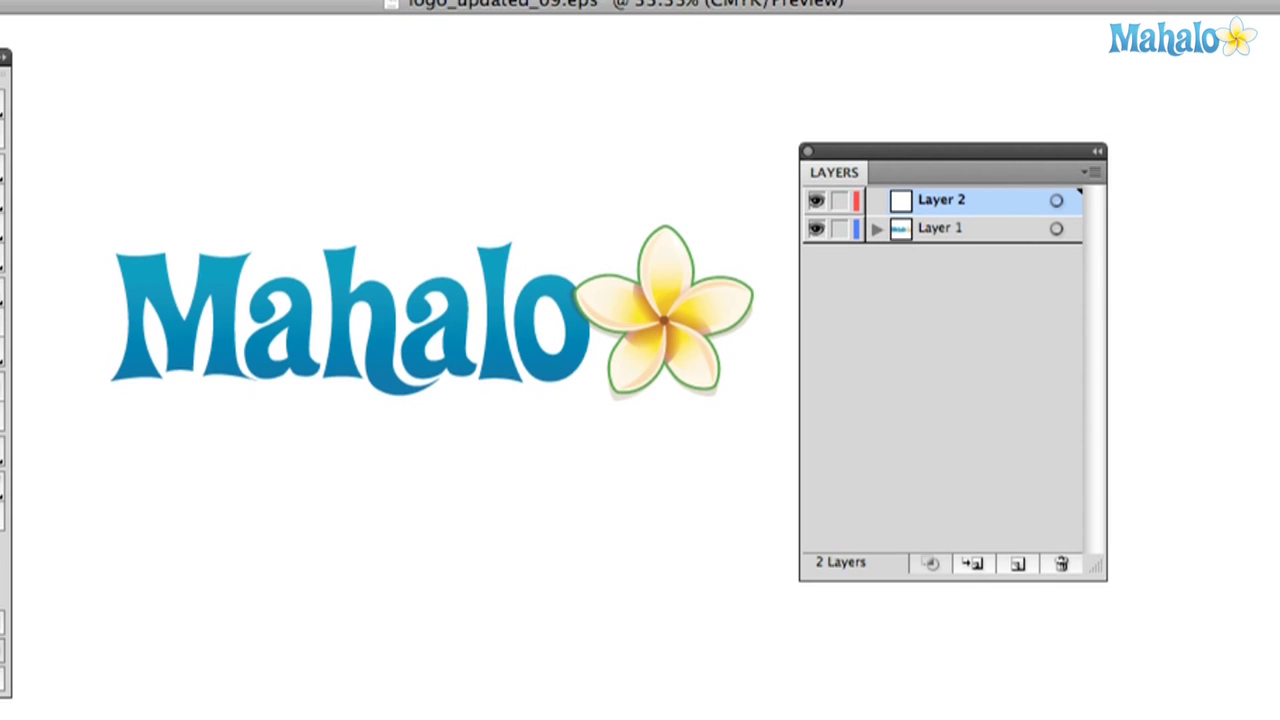
pyautogui.moveTo(943, 200); pyautogui.dragTo(977, 200)
pyautogui.click(980, 230)
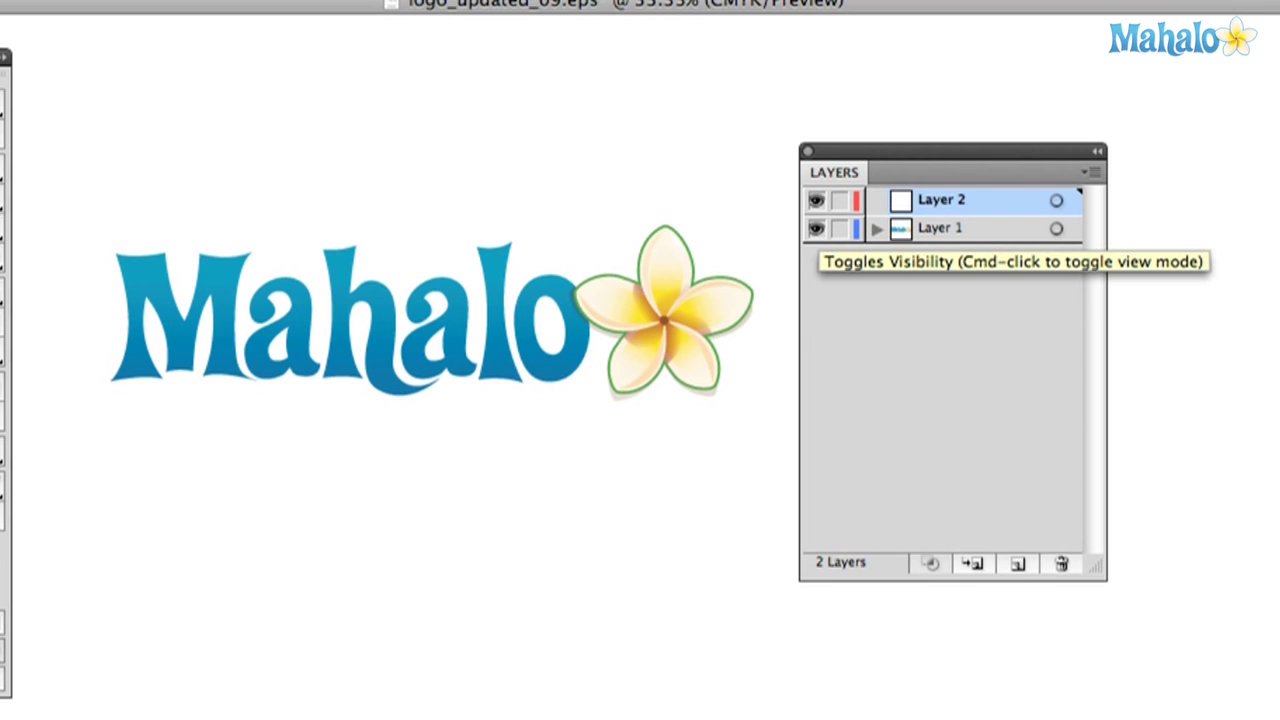
pyautogui.click(816, 228)
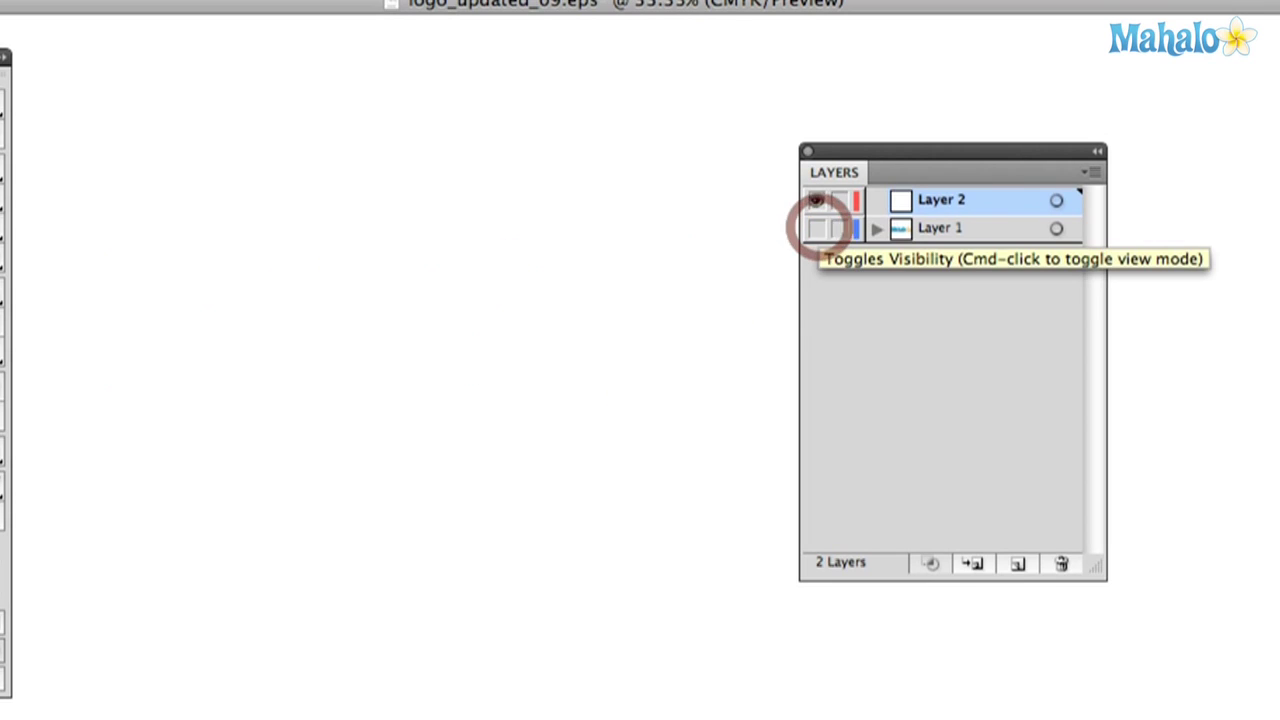
pyautogui.click(816, 228)
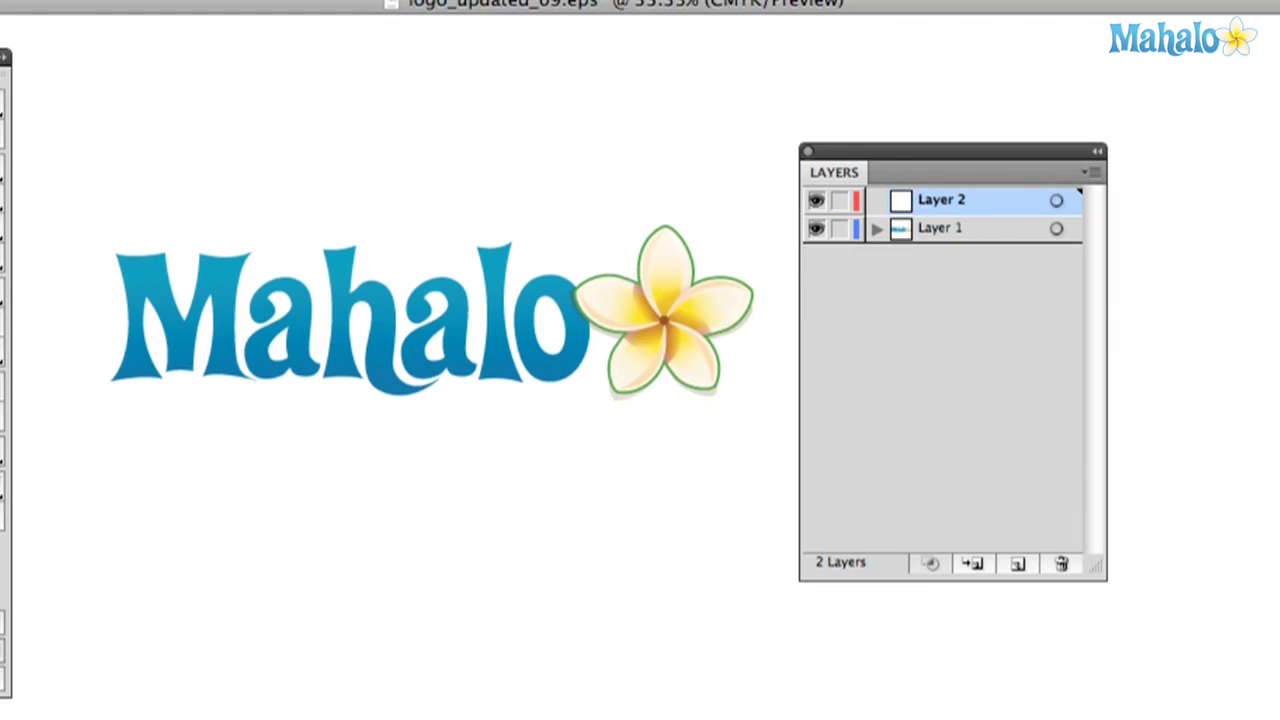
pyautogui.click(257, 300)
# - Lock Layer 1, make Layer 2 active, and confirm the logo can no longer be selected
pyautogui.click(368, 250)
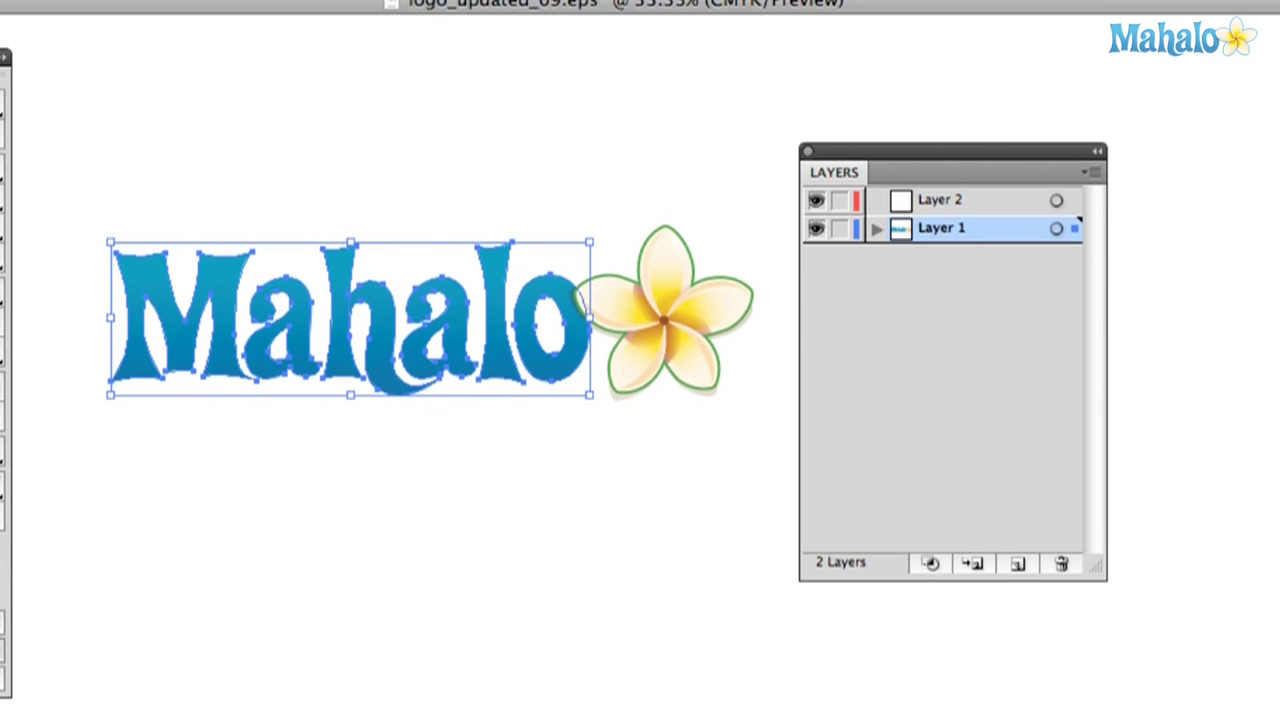
pyautogui.click(842, 228)
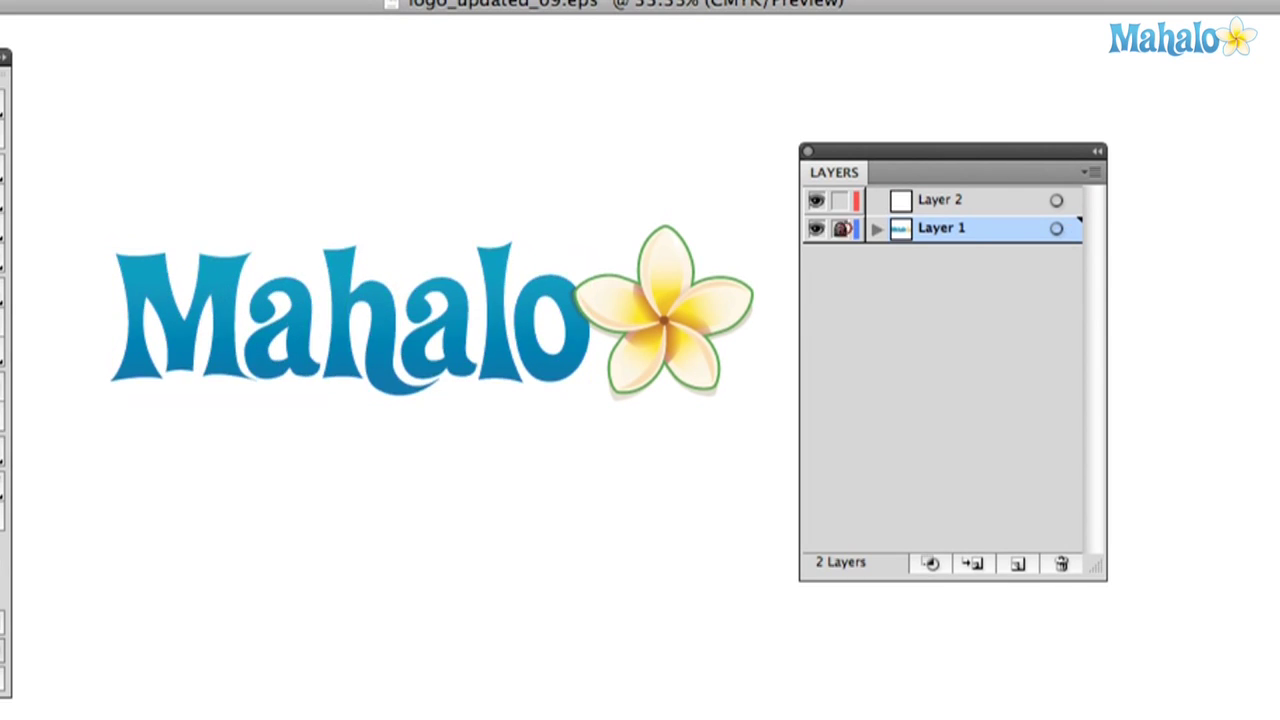
pyautogui.click(983, 197)
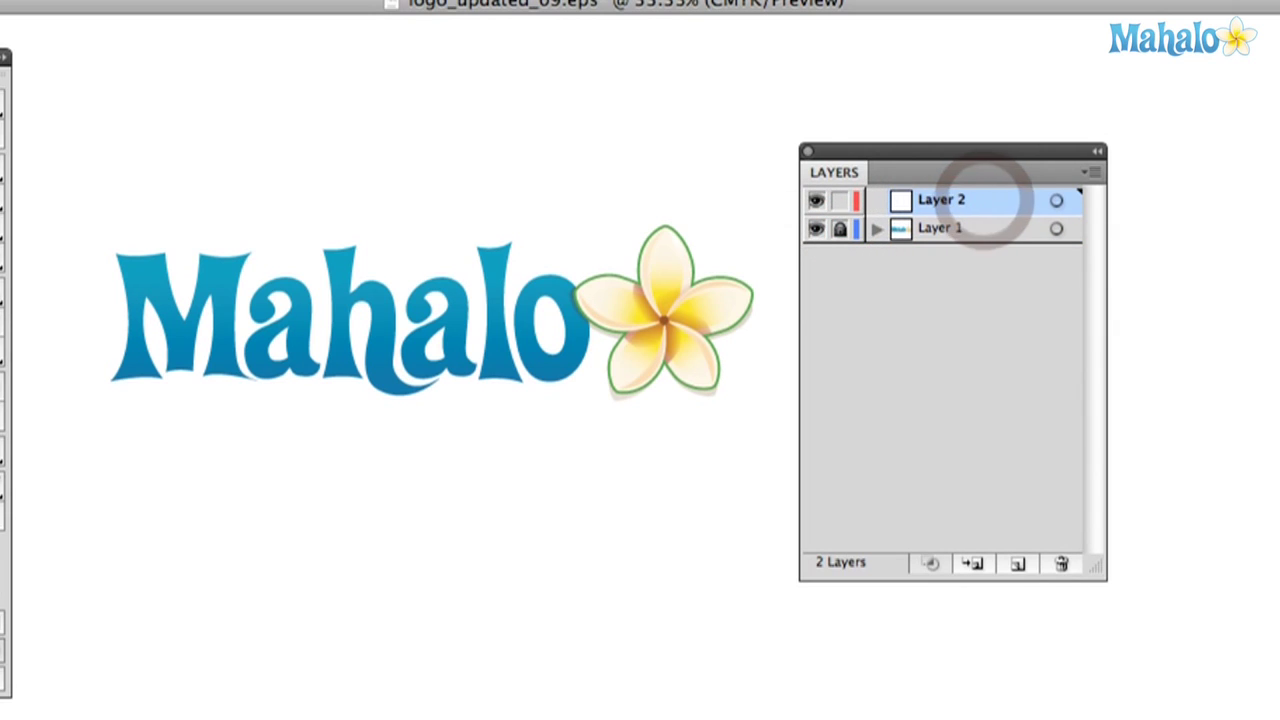
pyautogui.click(842, 228)
pyautogui.click(842, 228)
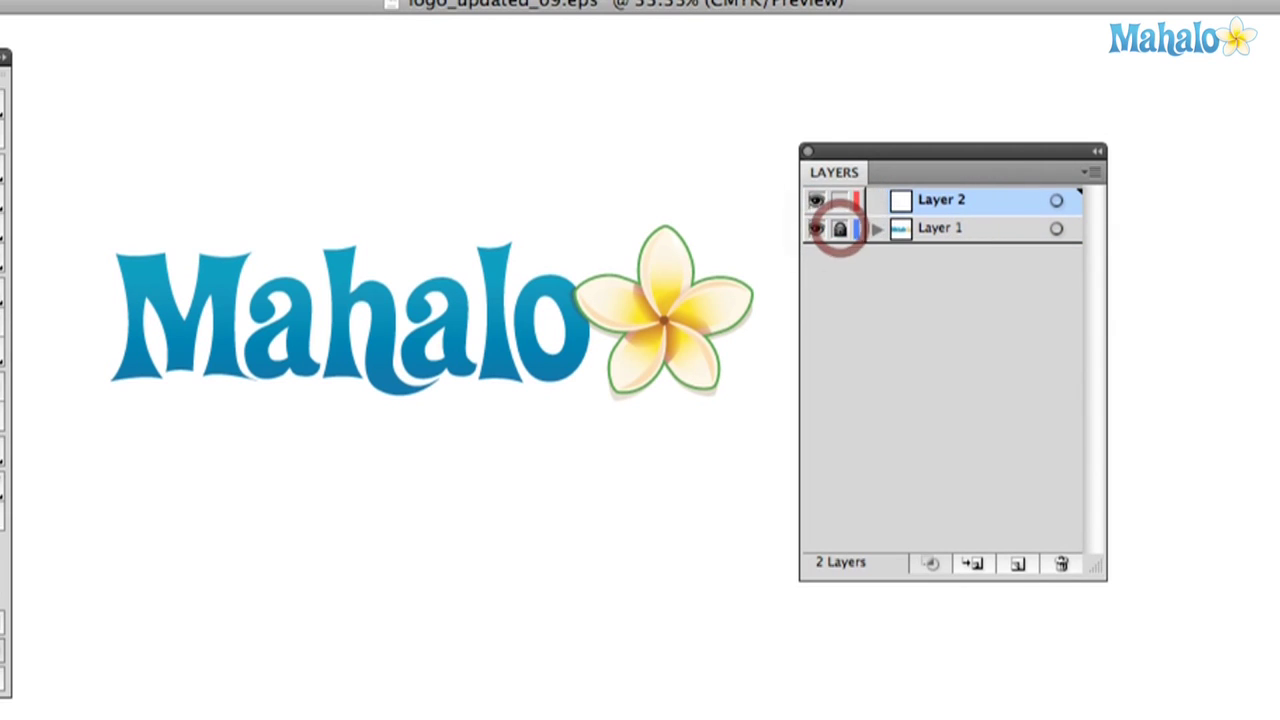
pyautogui.moveTo(607, 291); pyautogui.dragTo(569, 249)
pyautogui.click(577, 234)
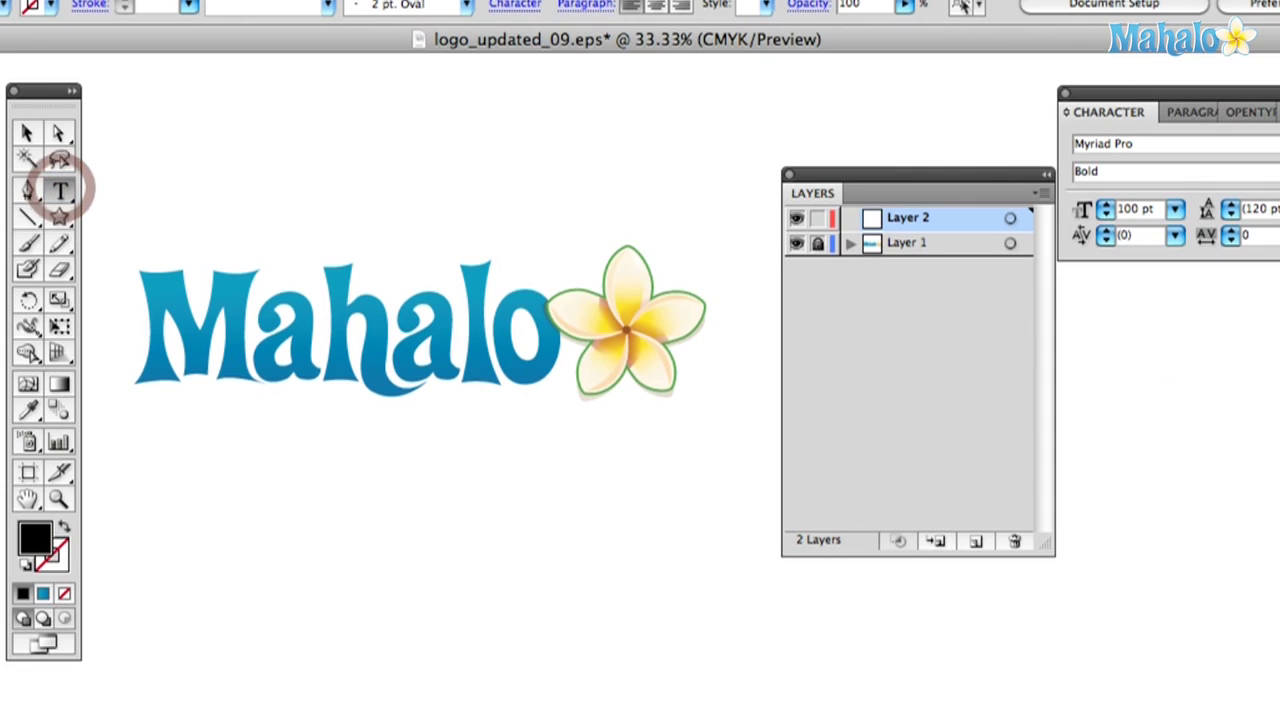
# - Type an 'is awesome!' caption below the logo and scale it up
pyautogui.click(218, 418)
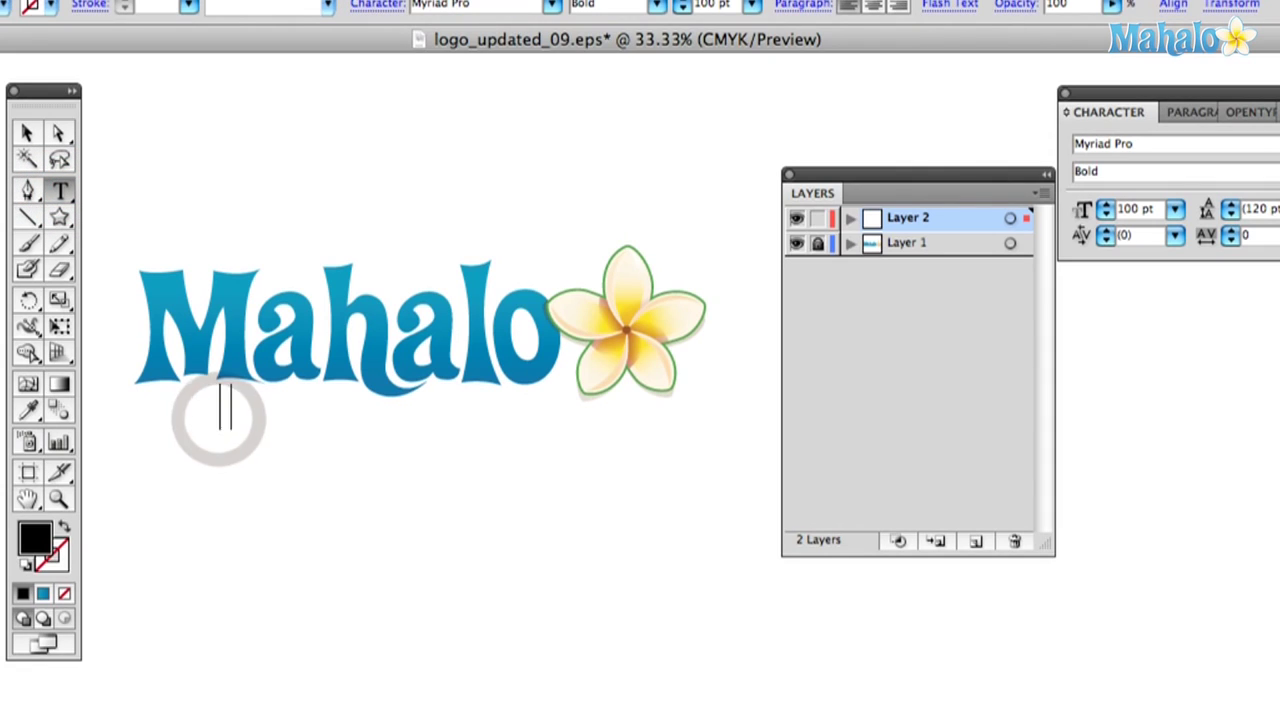
pyautogui.write('is awesome!')
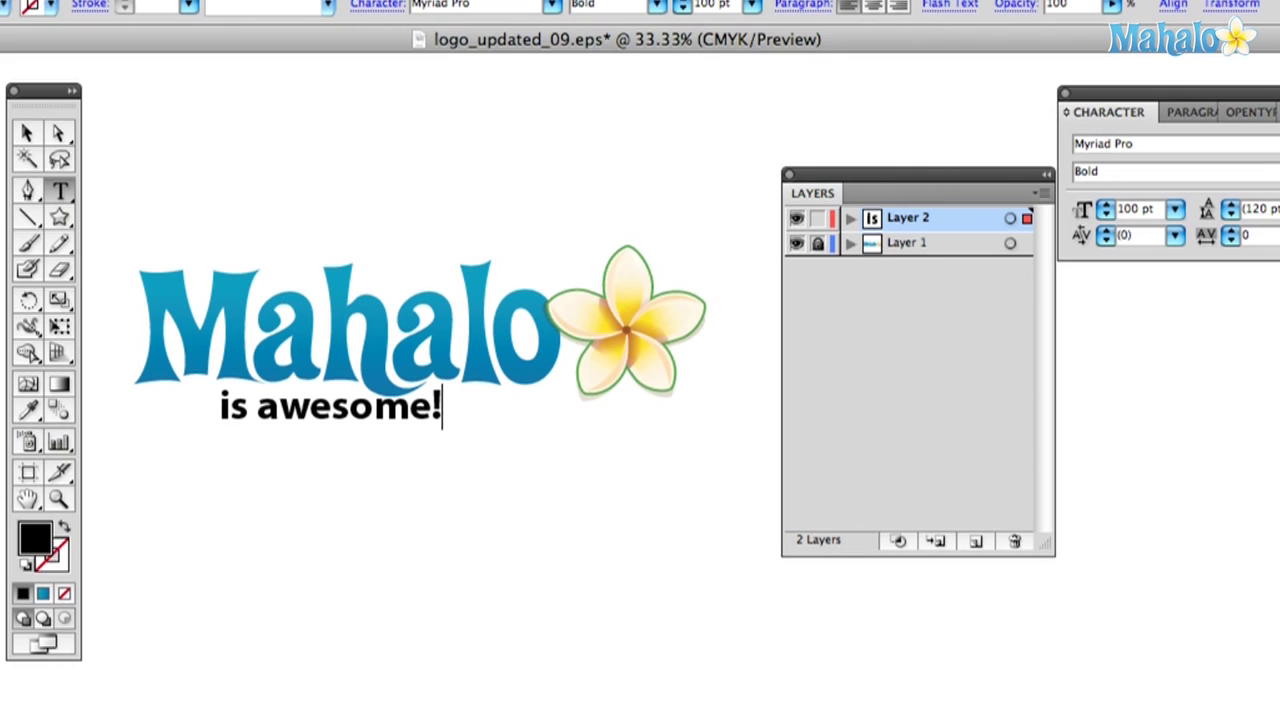
pyautogui.click(24, 133)
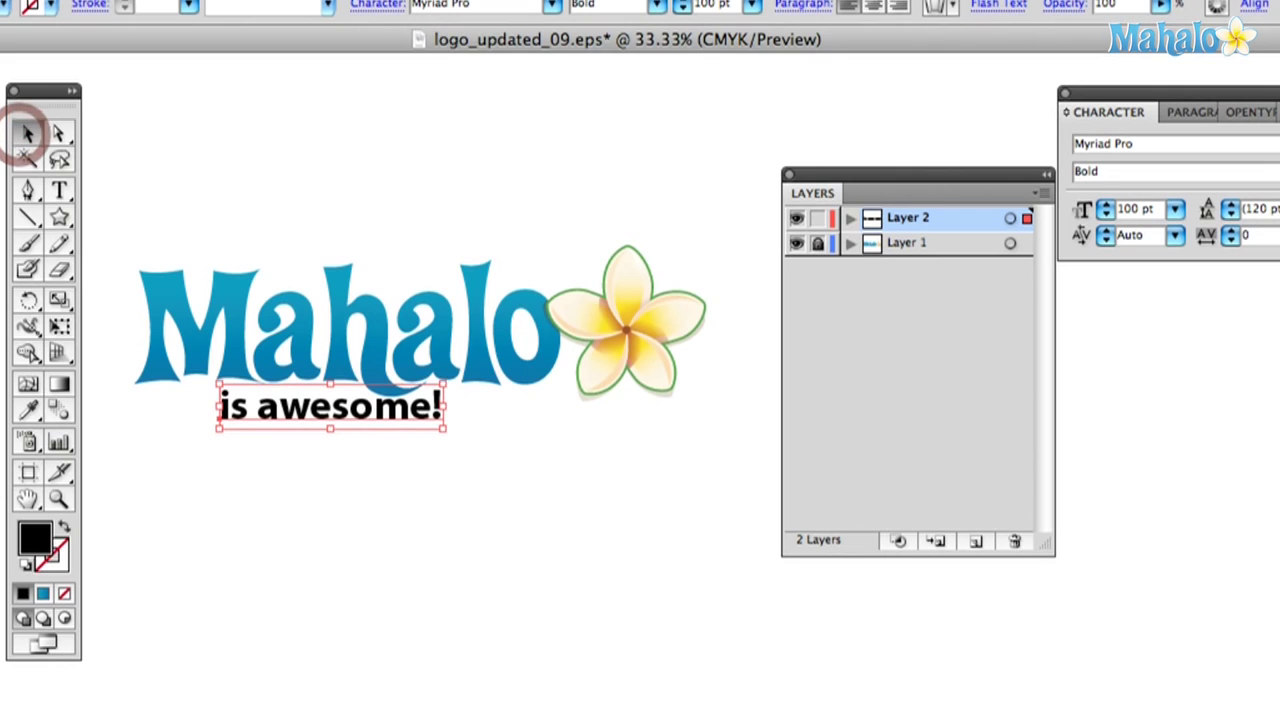
pyautogui.moveTo(443, 428); pyautogui.dragTo(525, 443)
pyautogui.moveTo(490, 396); pyautogui.dragTo(490, 408)
pyautogui.click(816, 346)
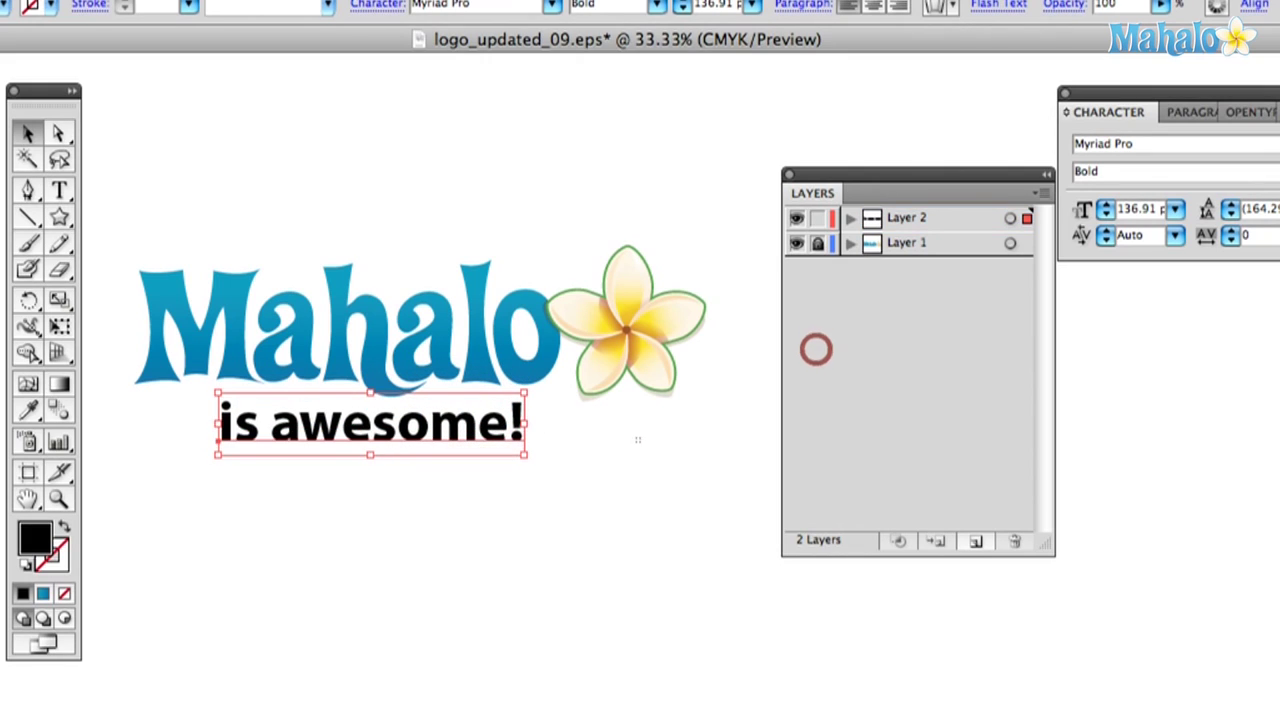
pyautogui.click(638, 440)
# - Move the caption onto the Mahalo lettering and lock Layer 2
pyautogui.click(818, 218)
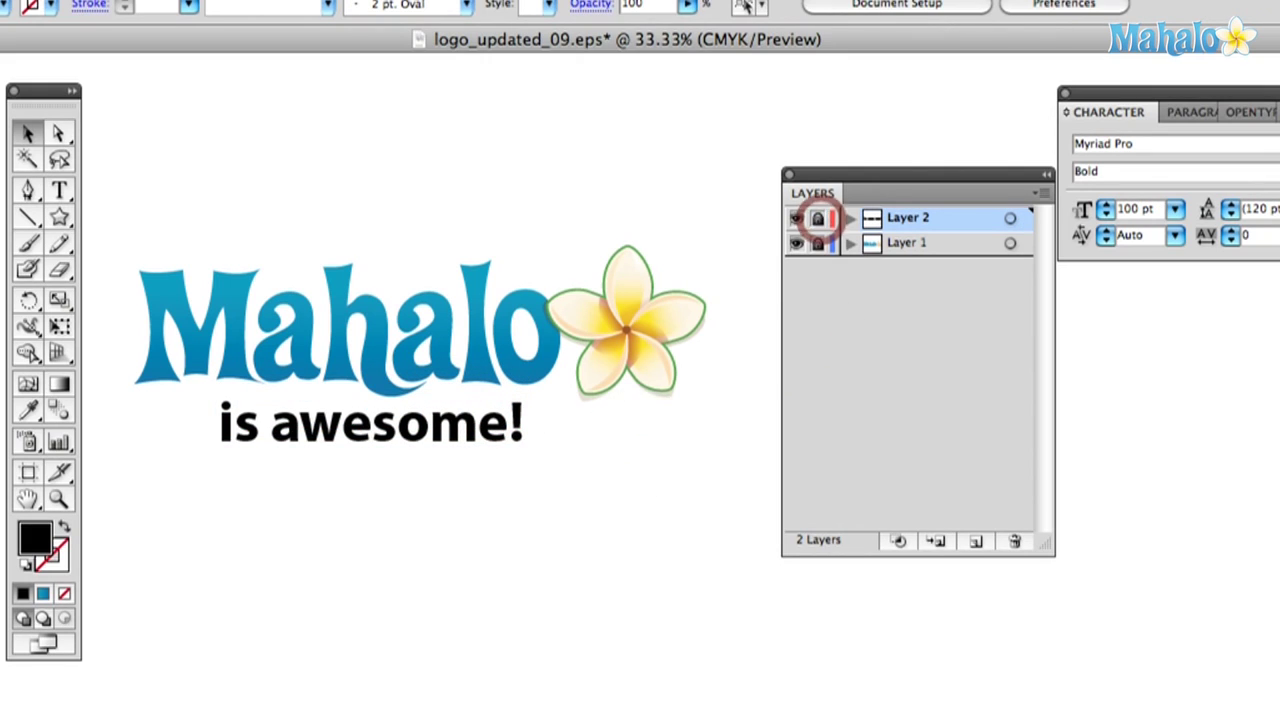
pyautogui.click(818, 218)
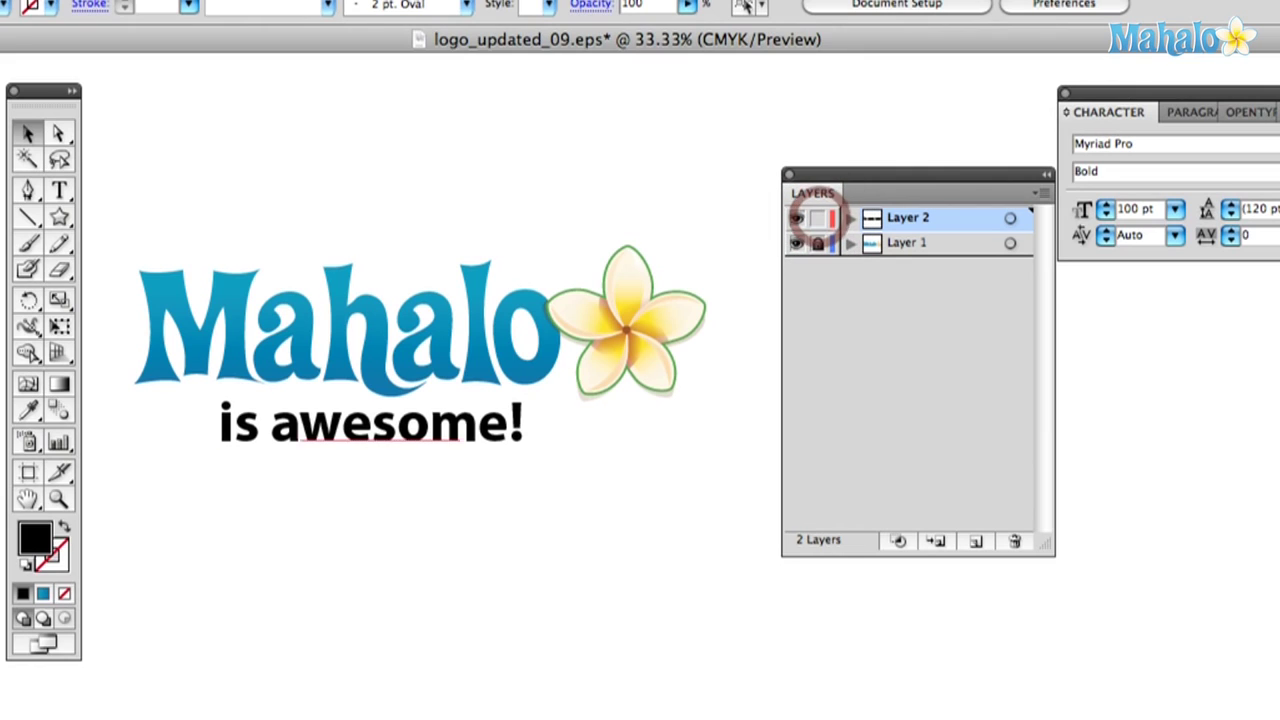
pyautogui.moveTo(385, 425); pyautogui.dragTo(387, 335)
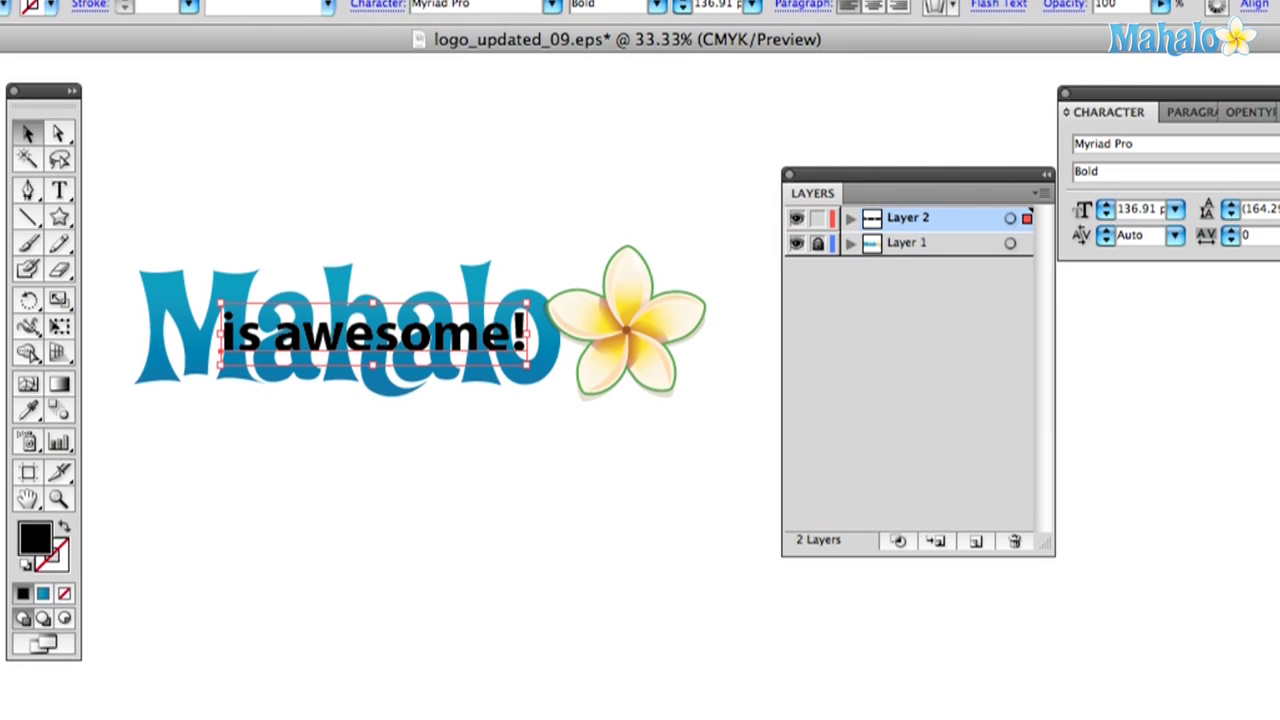
pyautogui.click(818, 218)
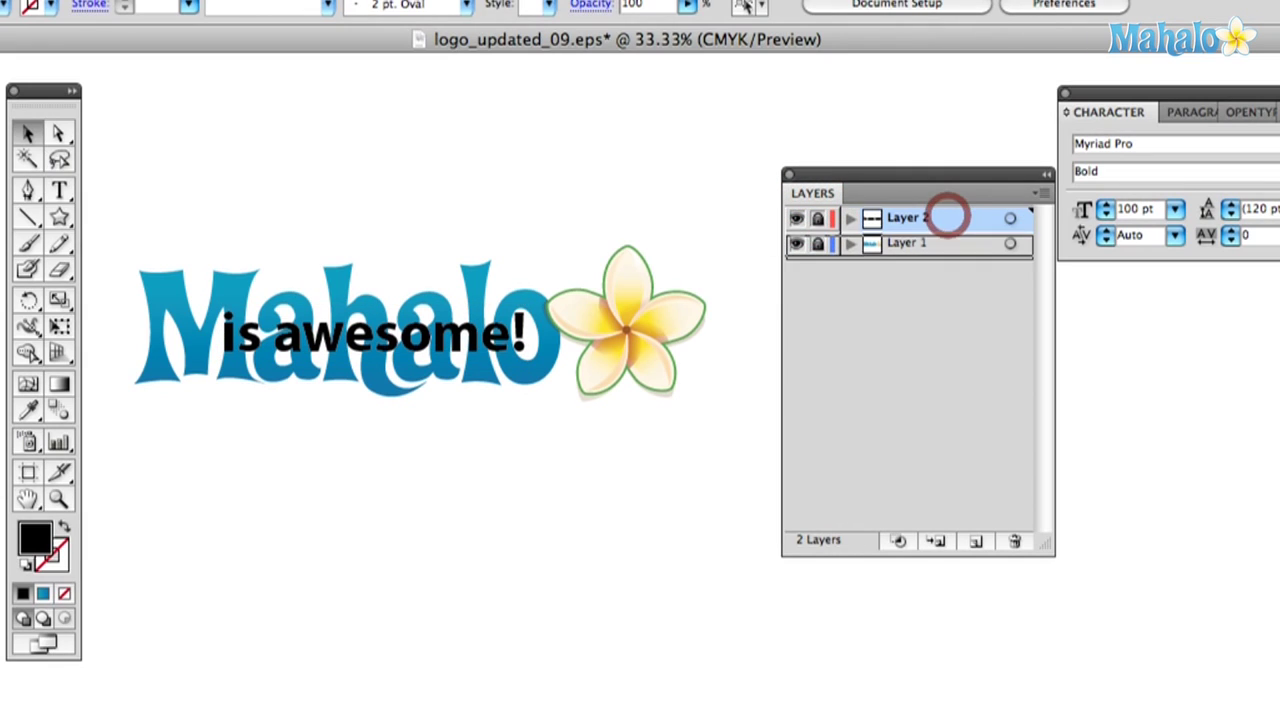
# - Drag Layer 2 below Layer 1 so the caption sits behind the logo, then request deleting Layer 2
pyautogui.moveTo(947, 216); pyautogui.dragTo(951, 257)
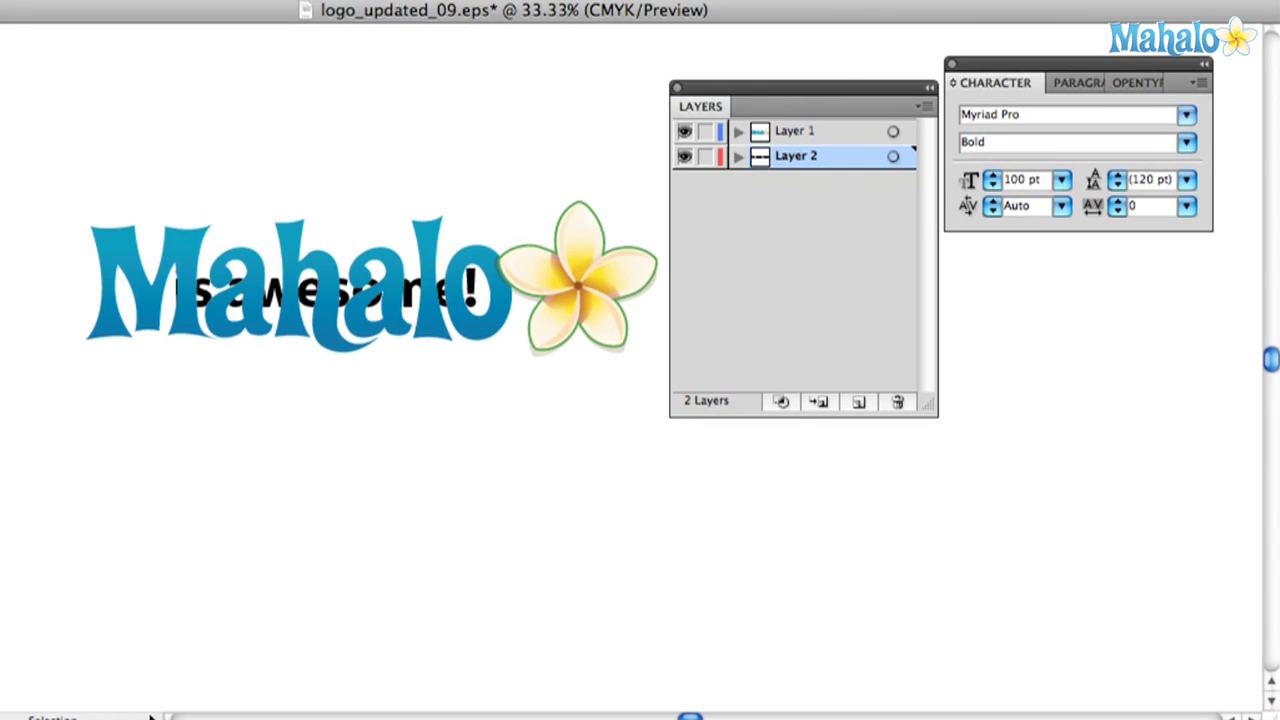
pyautogui.moveTo(446, 355); pyautogui.dragTo(470, 367)
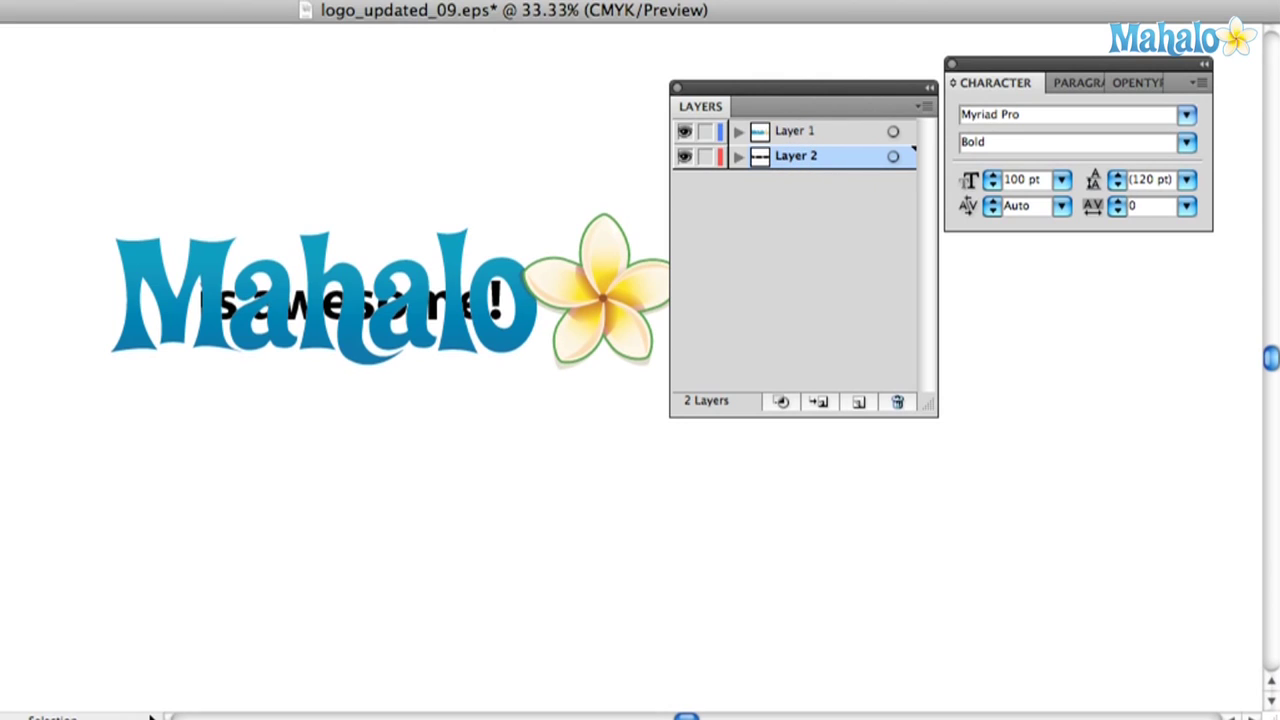
pyautogui.click(898, 401)
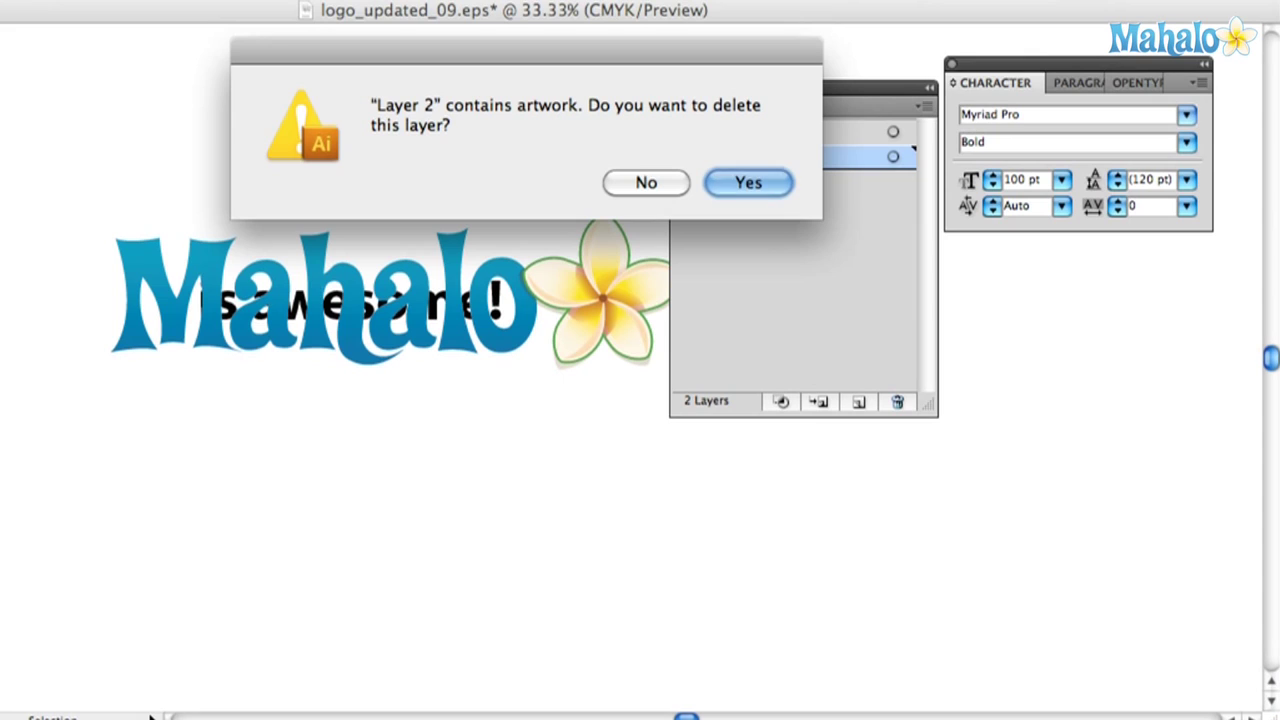
# - Confirm deleting Layer 2 with its caption and reposition the Layers panel slightly
pyautogui.click(740, 180)
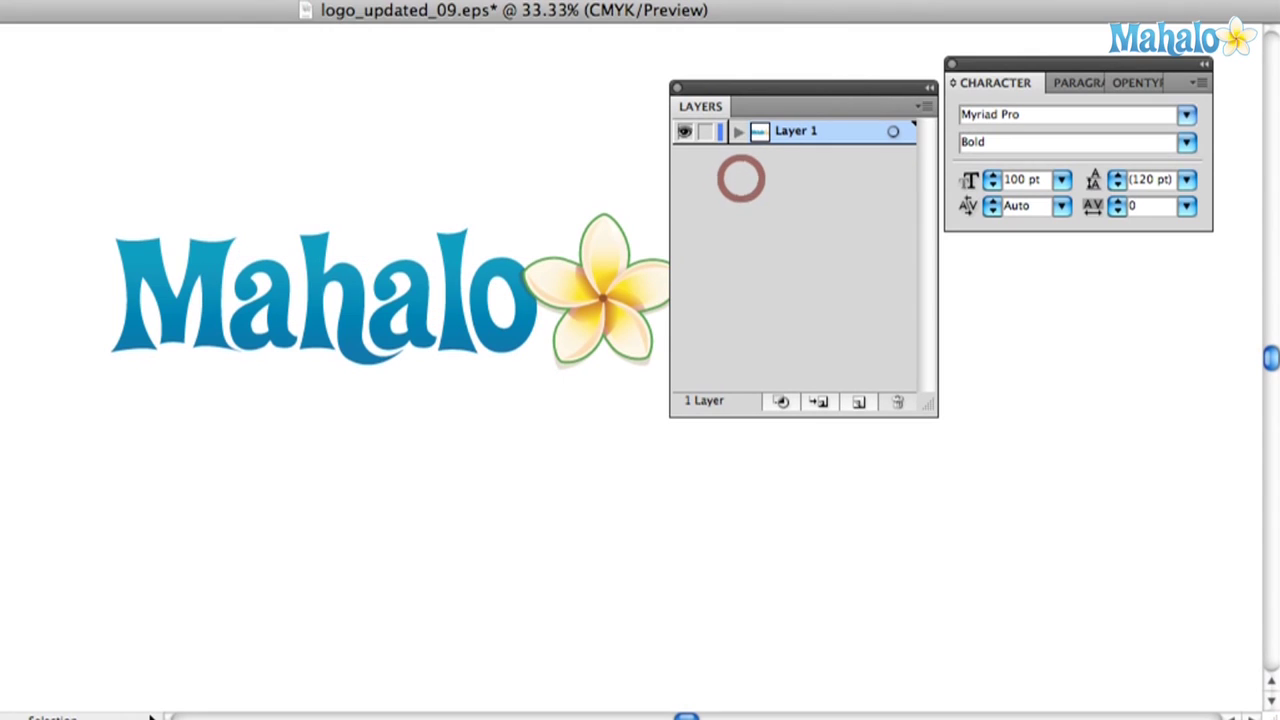
pyautogui.click(465, 262)
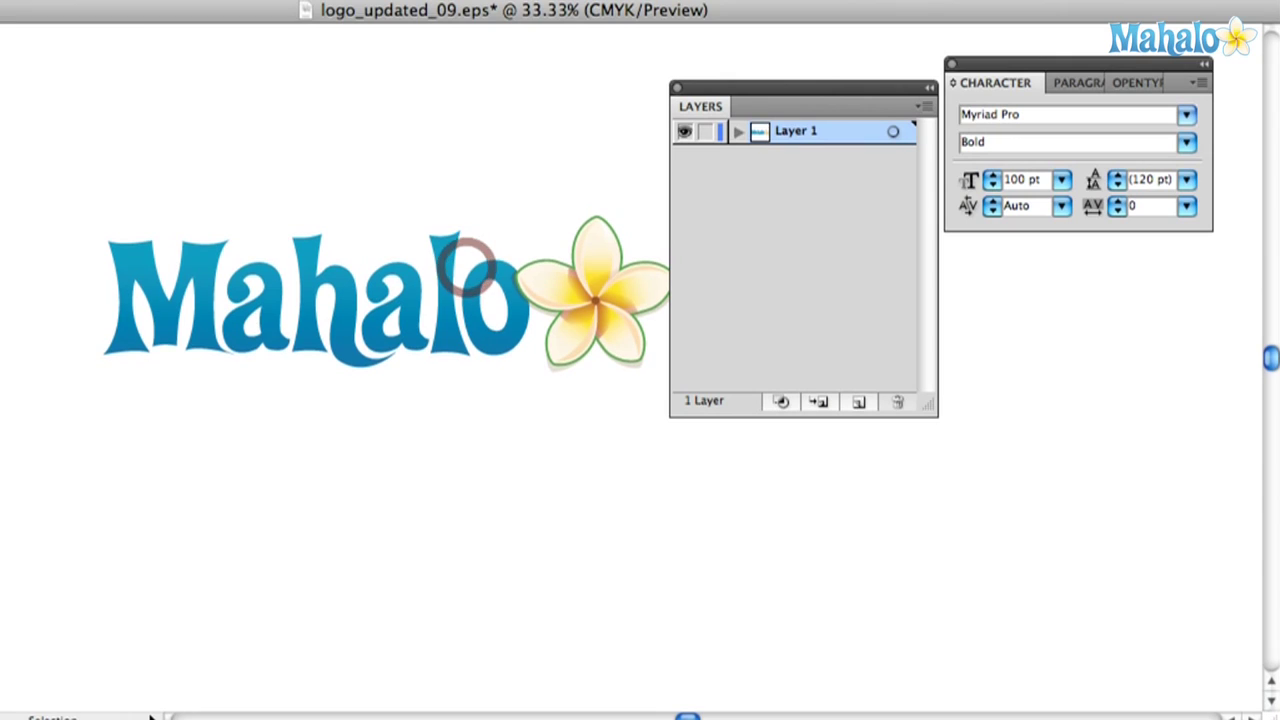
pyautogui.moveTo(892, 89); pyautogui.dragTo(897, 65)
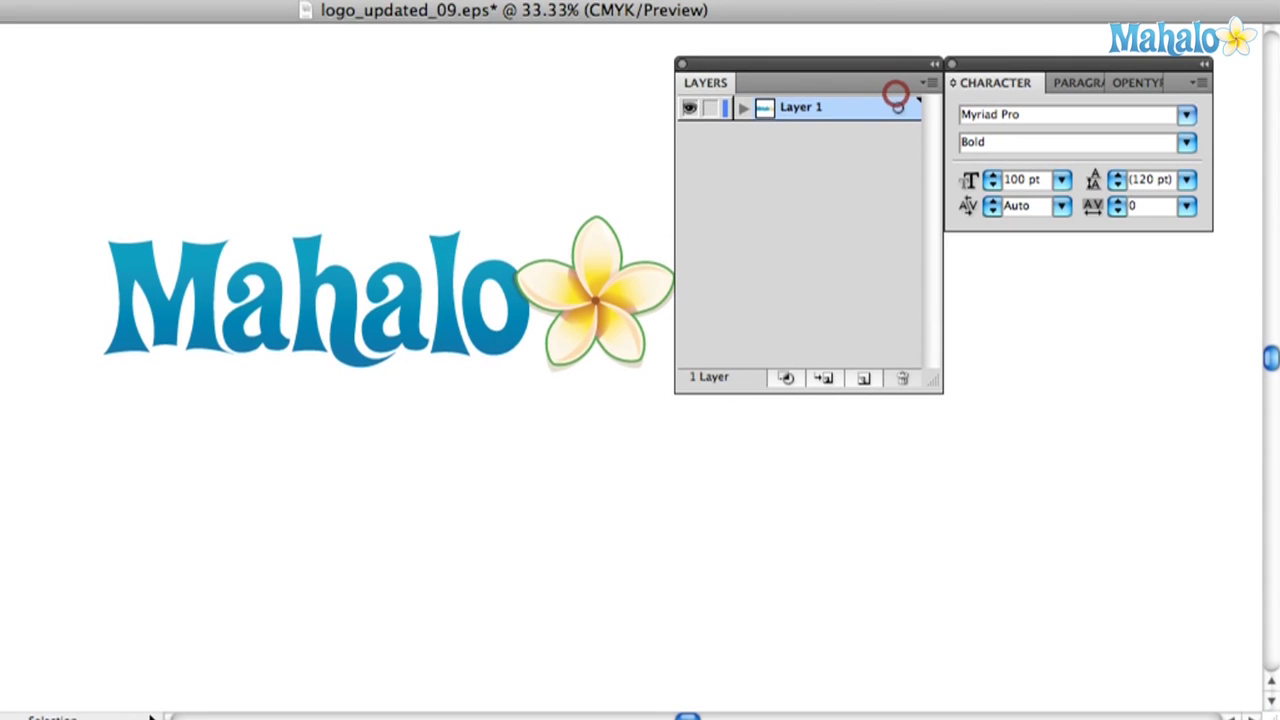
pyautogui.click(795, 60)
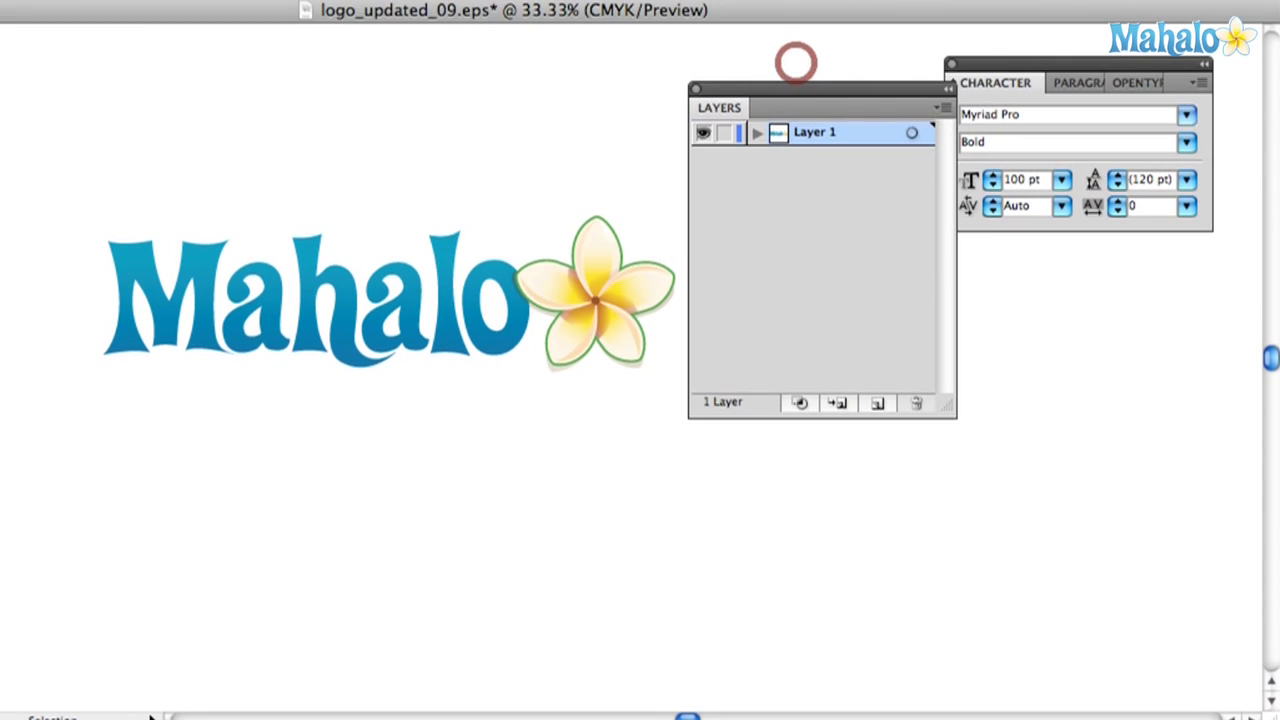
pyautogui.moveTo(809, 90)
pyautogui.mouseDown()
pyautogui.moveTo(797, 100)
pyautogui.moveTo(797, 62)
pyautogui.moveTo(808, 102)
pyautogui.mouseUp()
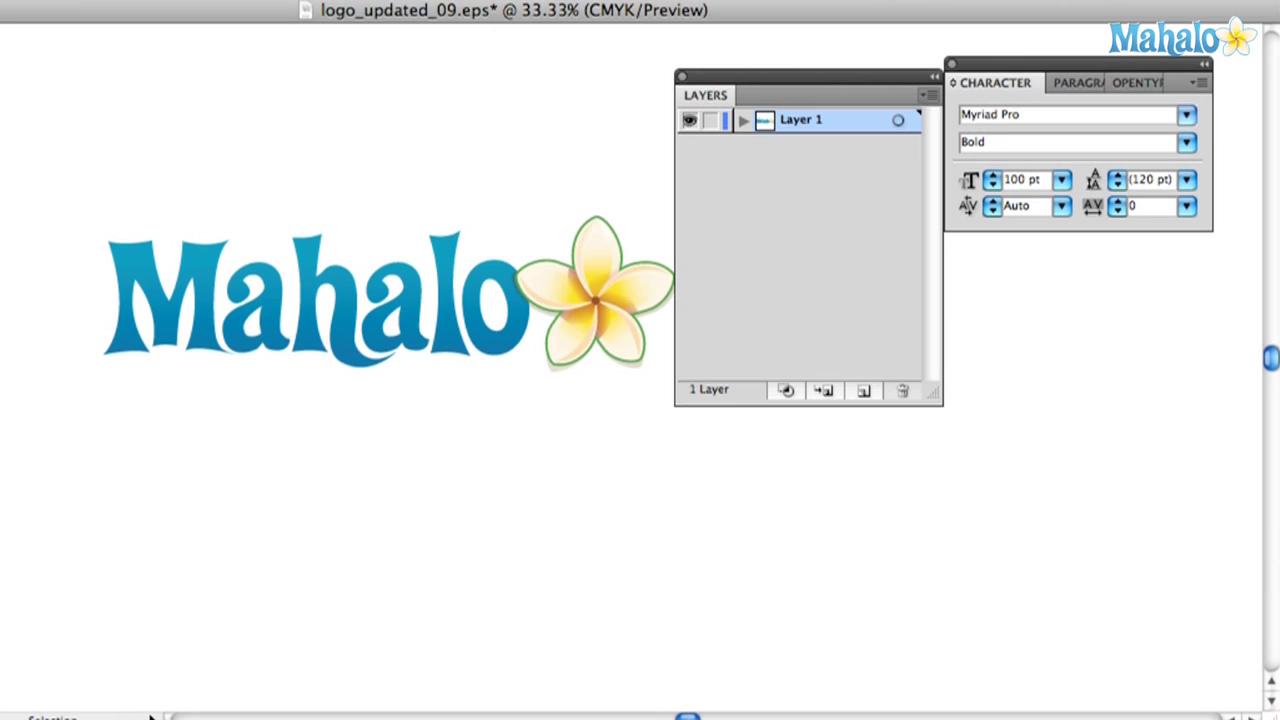
# - Set the Layers panel Row Size to Large in Panel Options
pyautogui.click(926, 95)
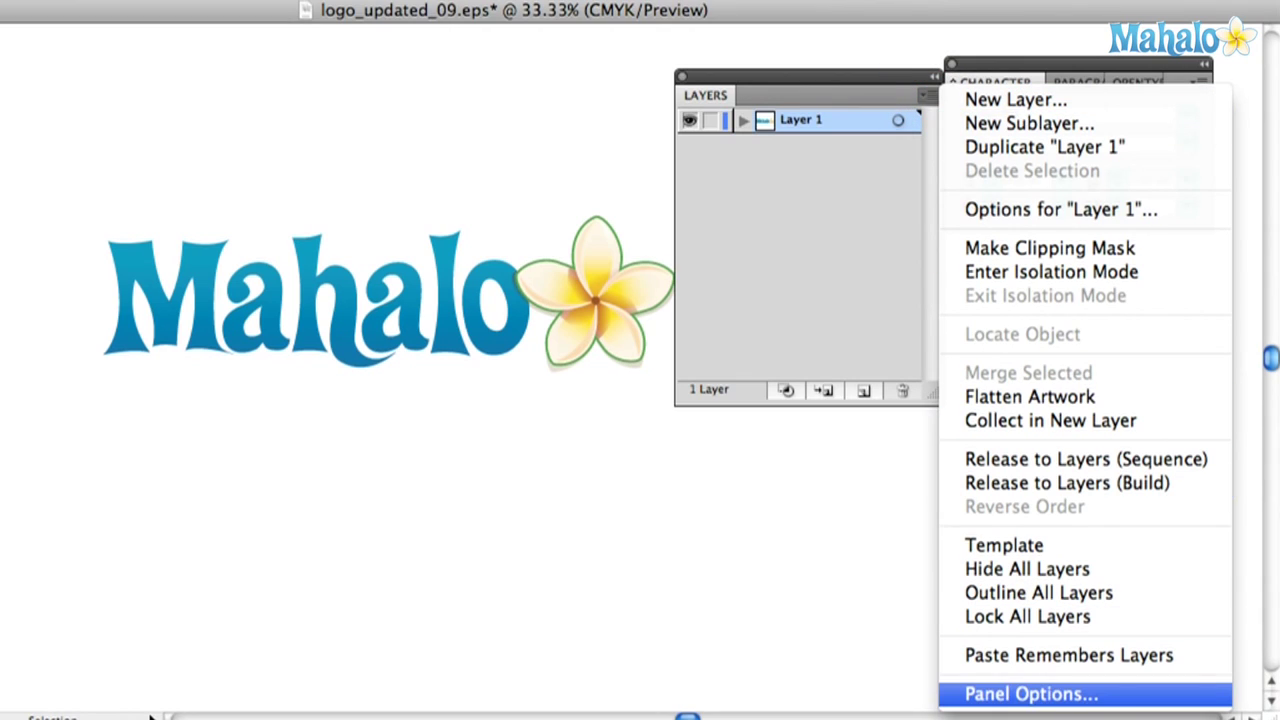
pyautogui.click(1080, 694)
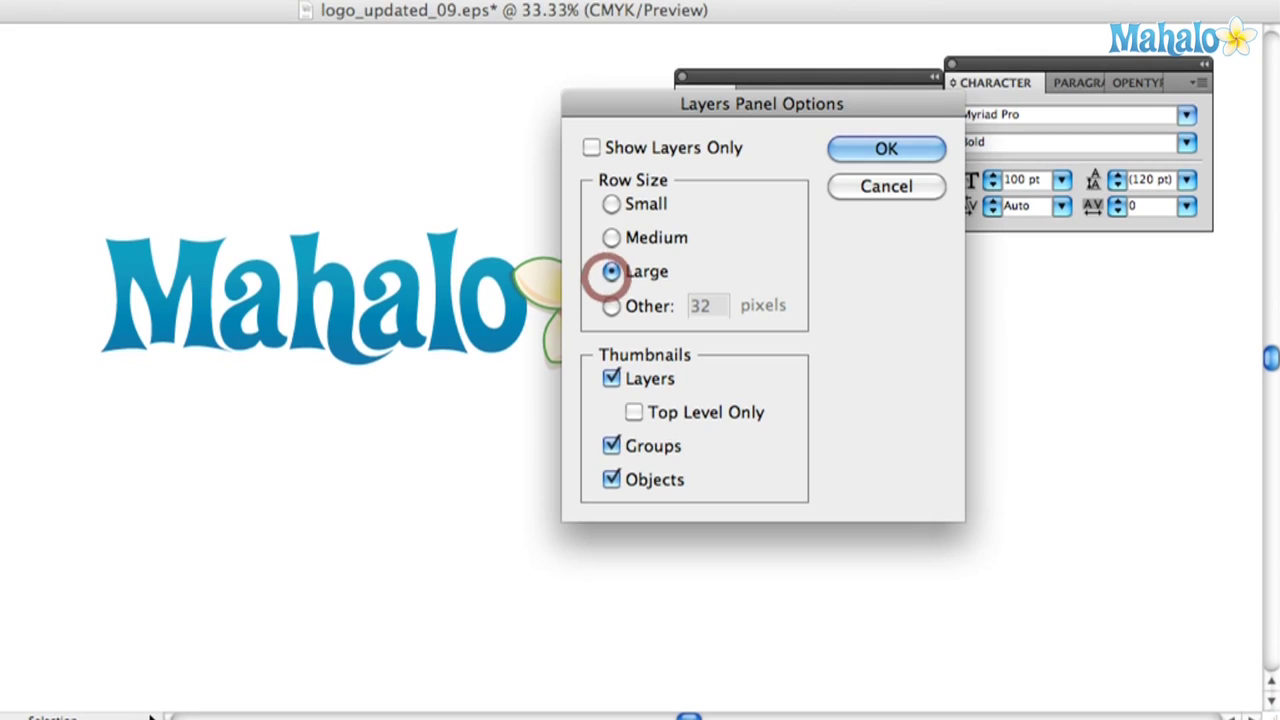
pyautogui.click(867, 147)
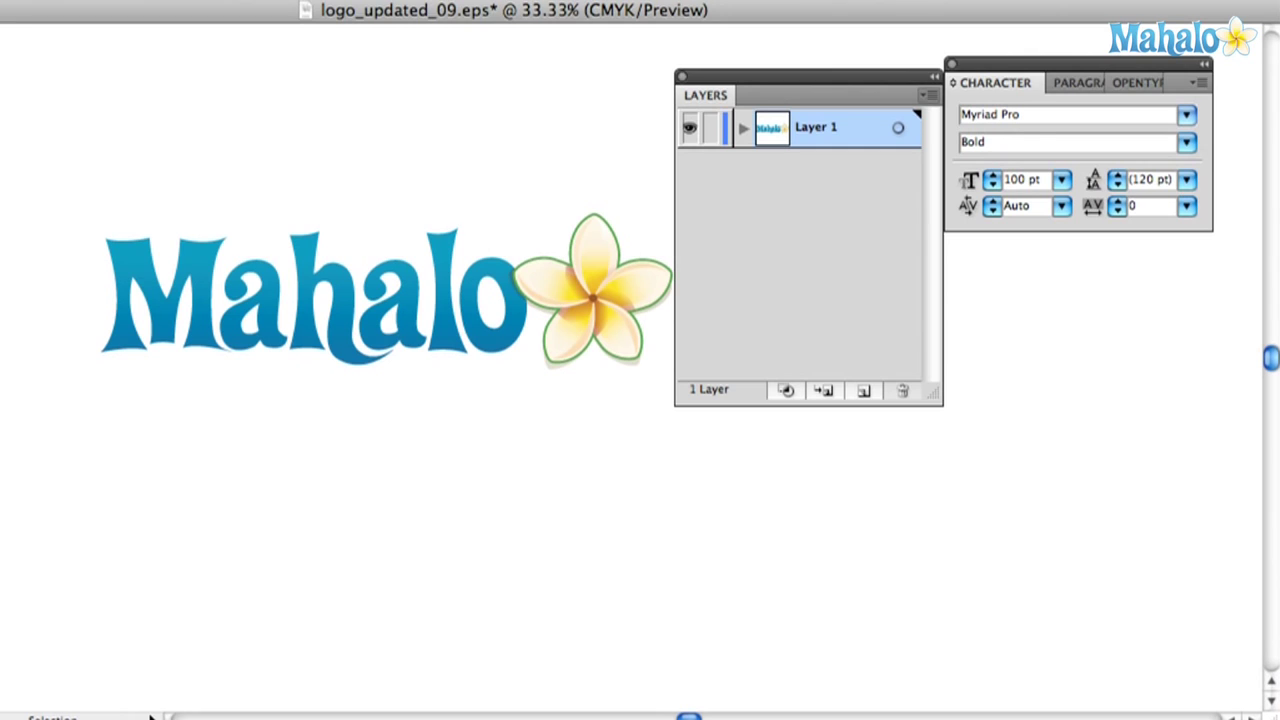
pyautogui.click(927, 95)
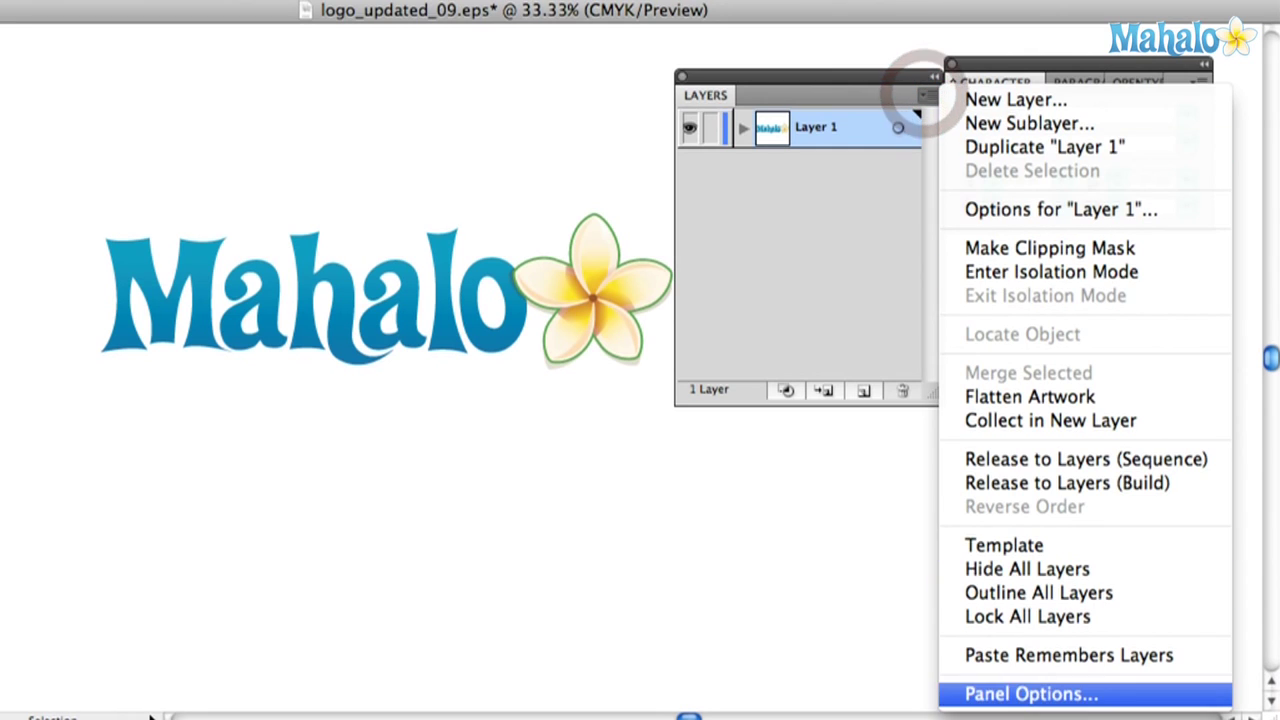
# - Set the Layers panel row size to Small and nudge the panel down slightly
pyautogui.click(1024, 688)
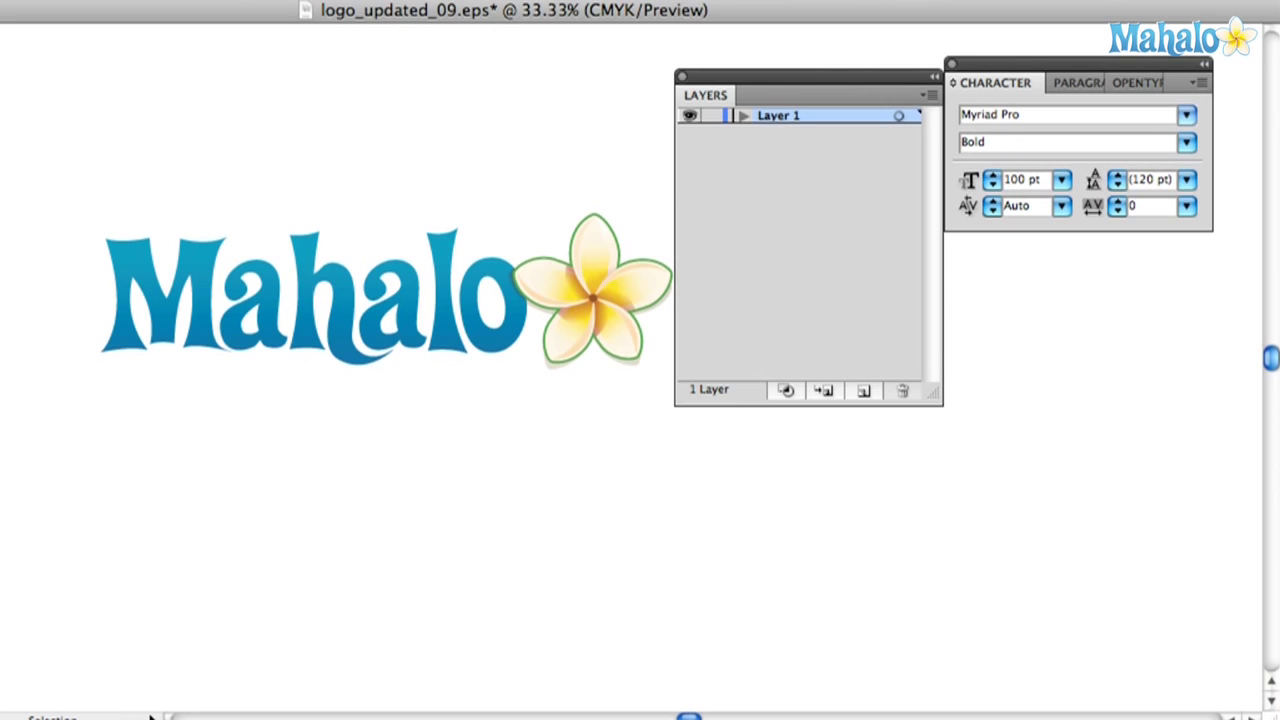
pyautogui.click(742, 116)
pyautogui.moveTo(771, 73); pyautogui.dragTo(771, 91)
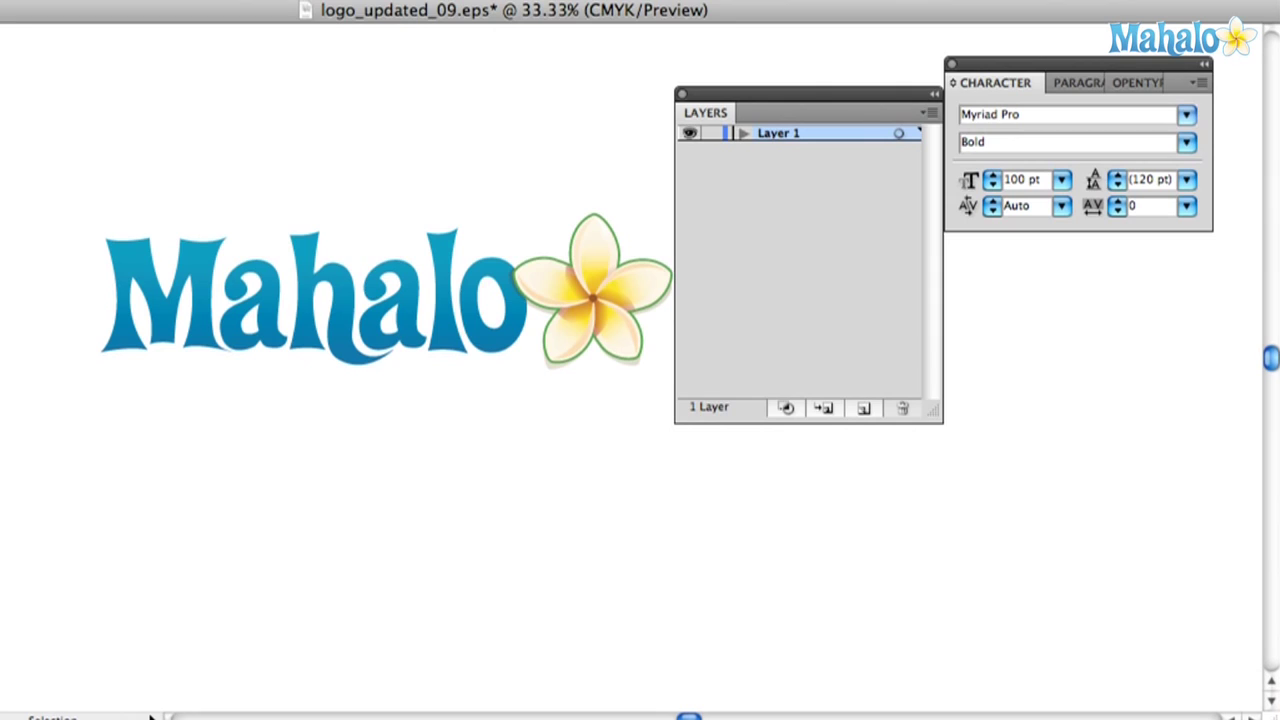
# - Rename Layer 1 to 'Mahalo', then select the M letter's outline with Direct Selection
pyautogui.doubleClick(773, 133)
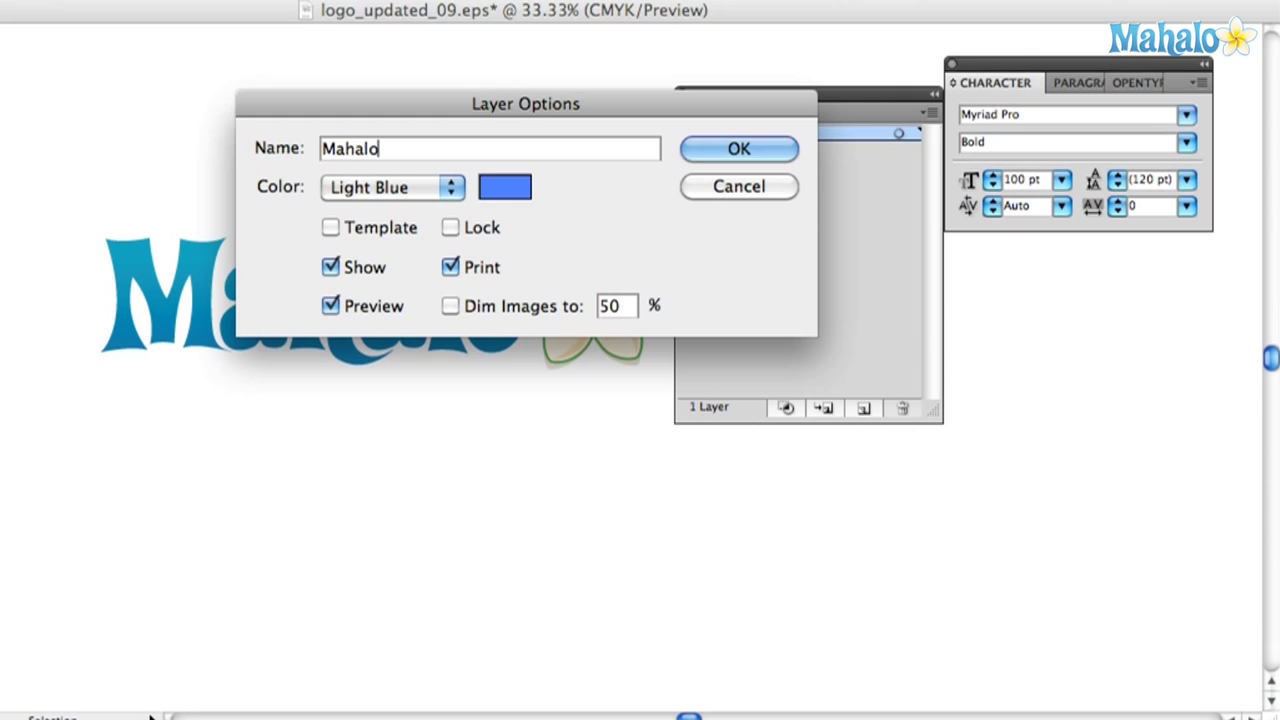
pyautogui.moveTo(527, 104); pyautogui.dragTo(579, 321)
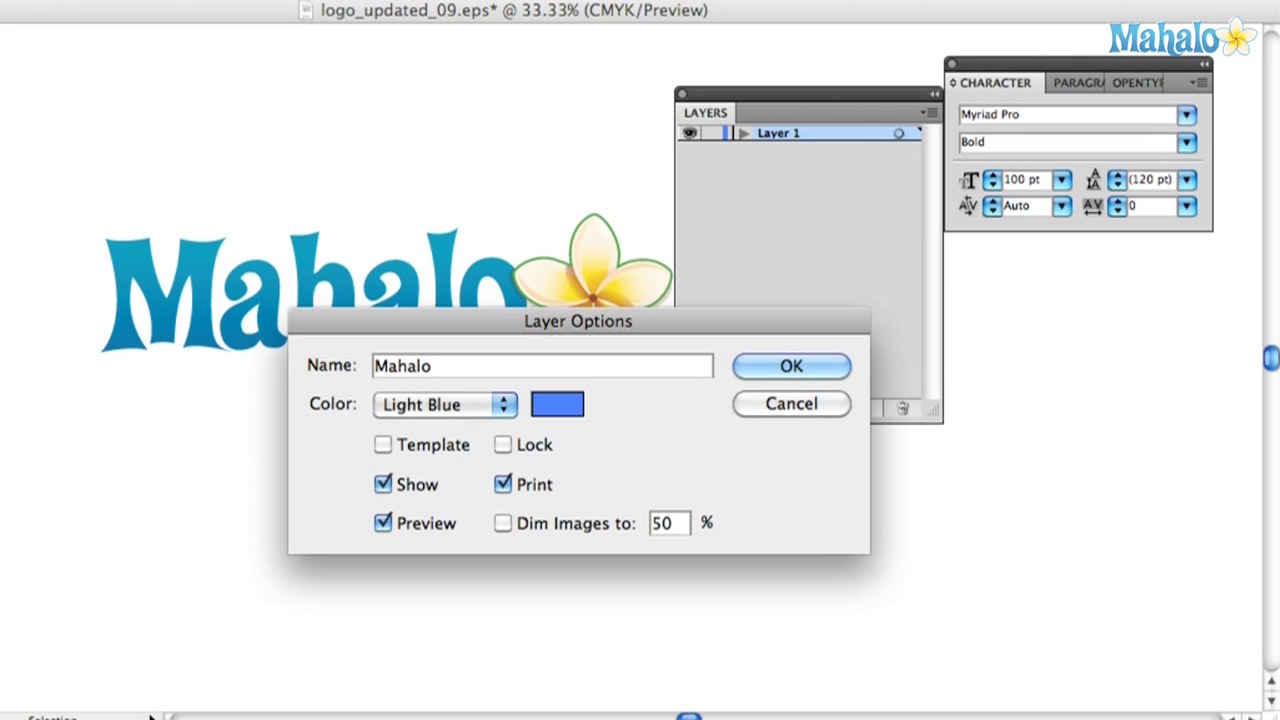
pyautogui.click(807, 366)
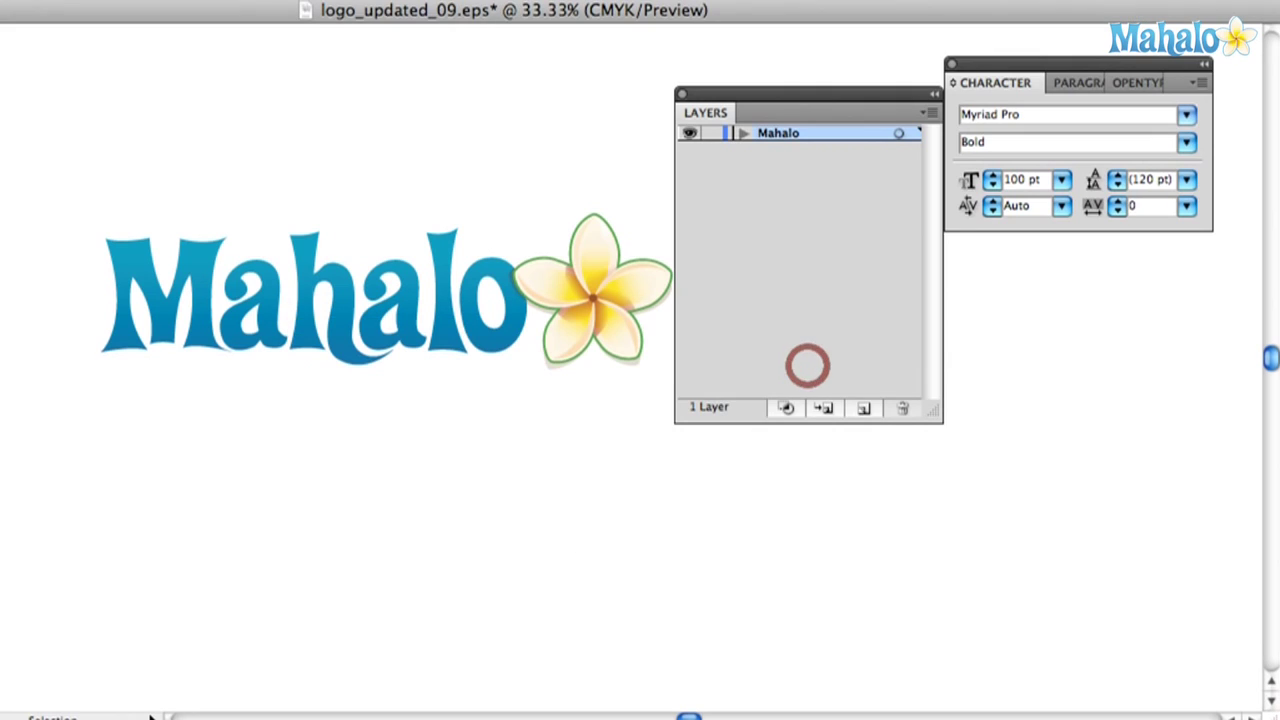
pyautogui.press('a')
pyautogui.click(138, 262)
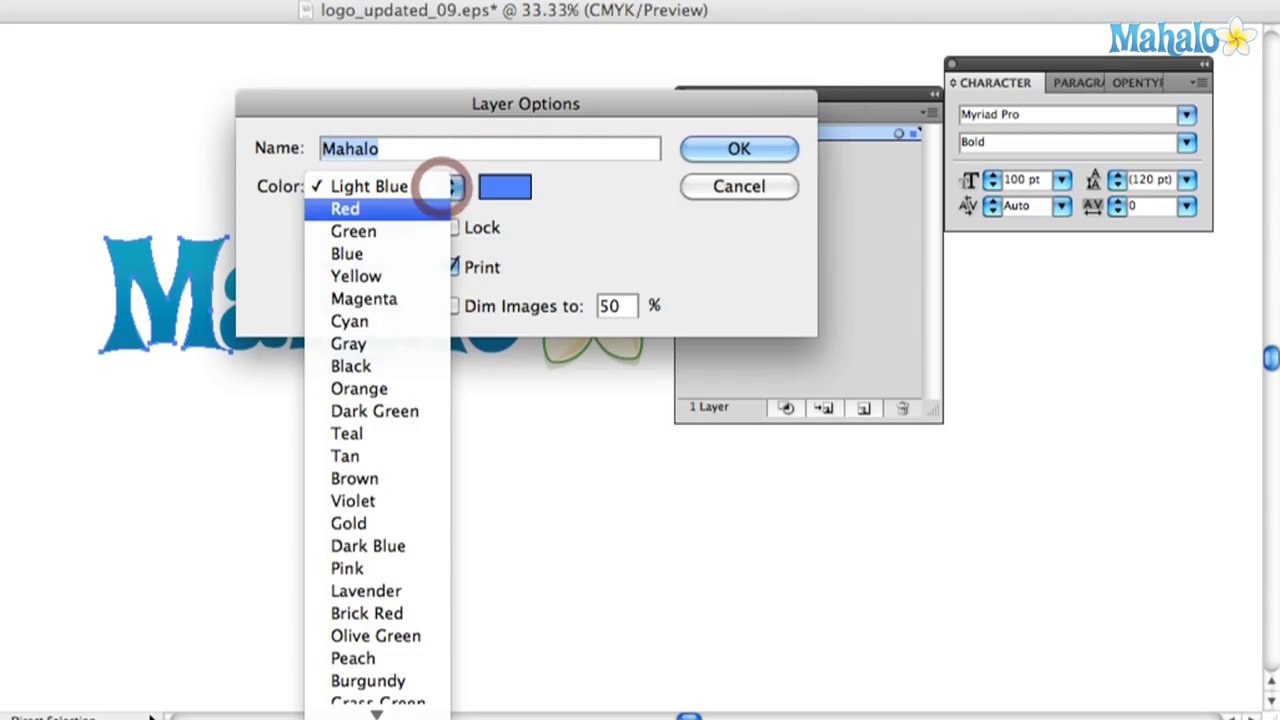
# - Set the Mahalo layer's colour to Red in its layer options
pyautogui.click(400, 208)
pyautogui.click(739, 148)
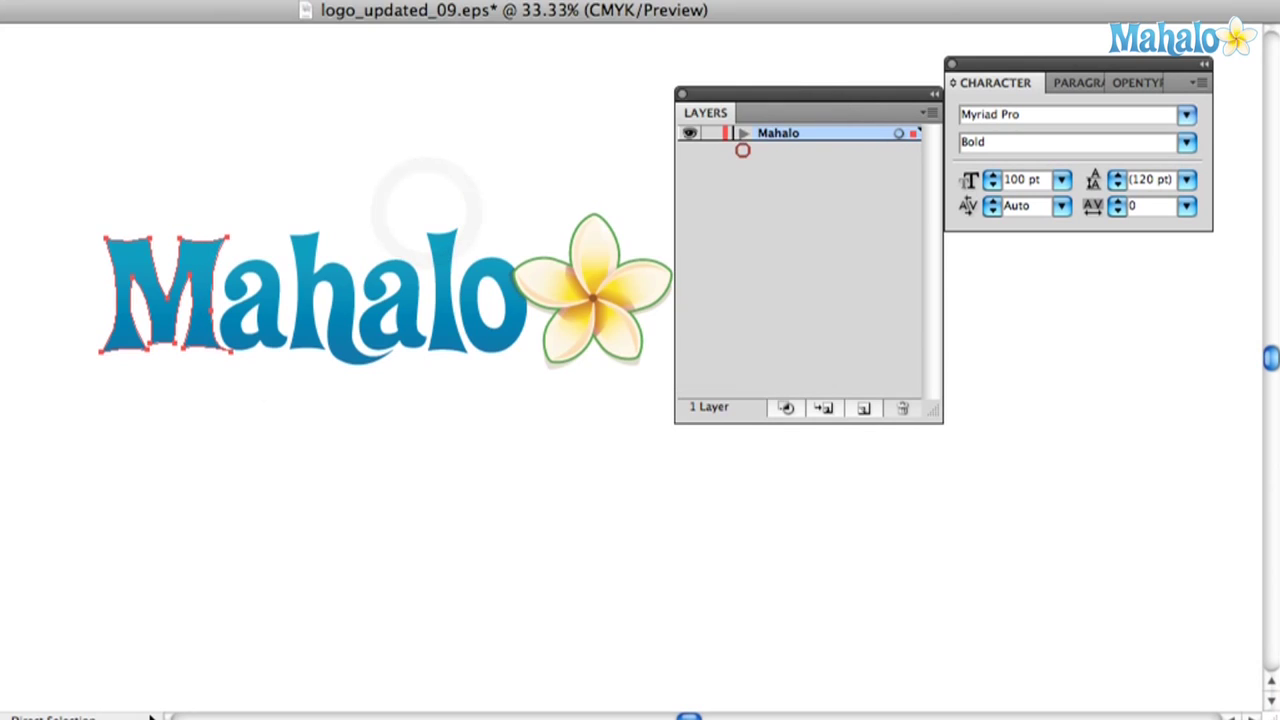